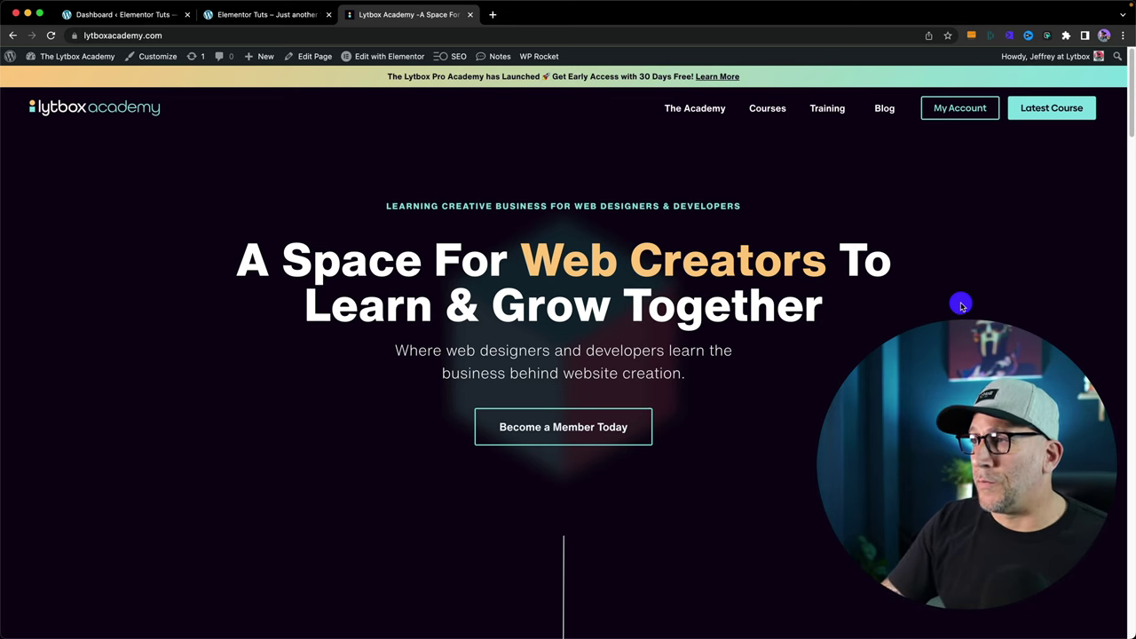
Open a new Incognito window and load the lytboxacademy.com home page as a logged-out visitor
{"action": "scroll", "coordinate": [930, 301], "scroll_direction": "down", "scroll_amount": 1}
{"action": "scroll", "coordinate": [929, 301], "scroll_direction": "up", "scroll_amount": 1}
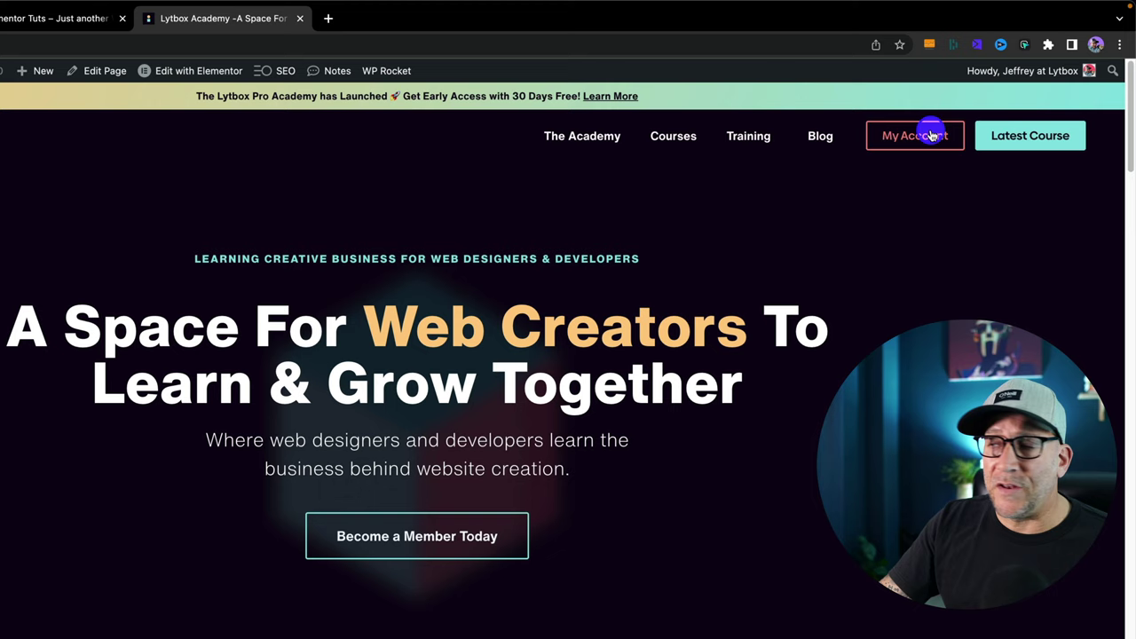
{"action": "left_click", "coordinate": [1119, 45]}
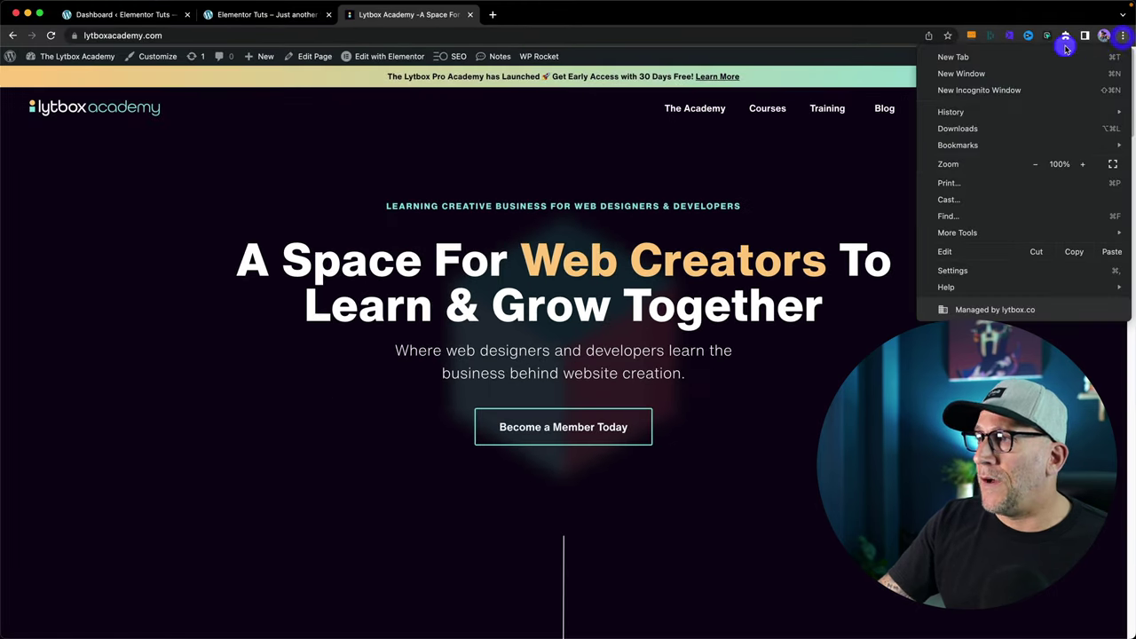
{"action": "left_click", "coordinate": [982, 90]}
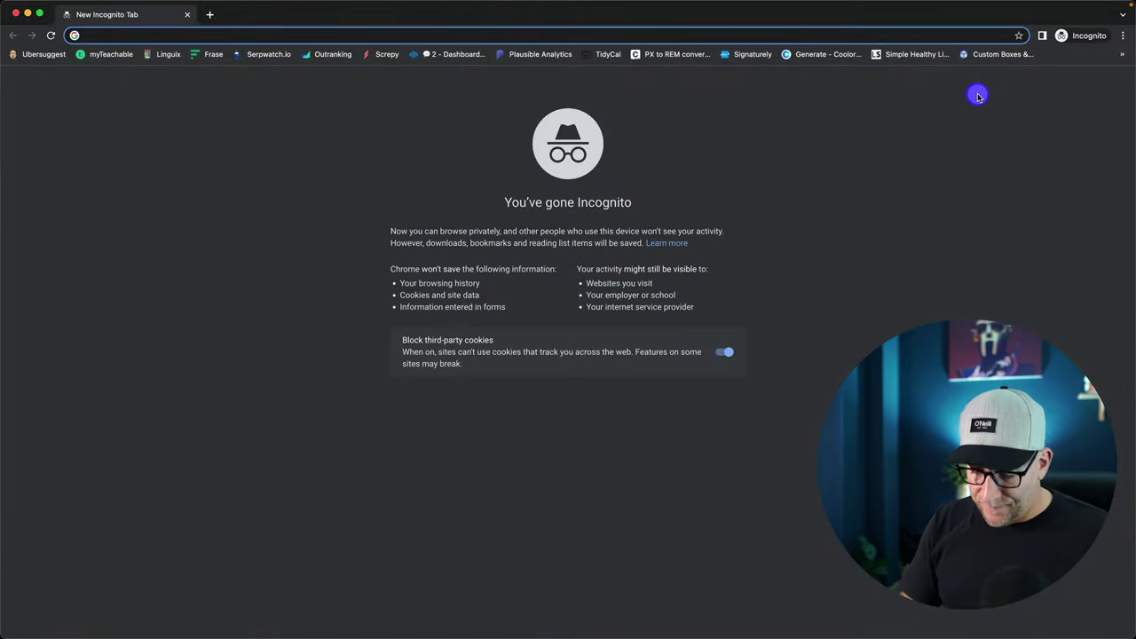
{"action": "type", "text": "l"}
{"action": "key", "text": "Return"}
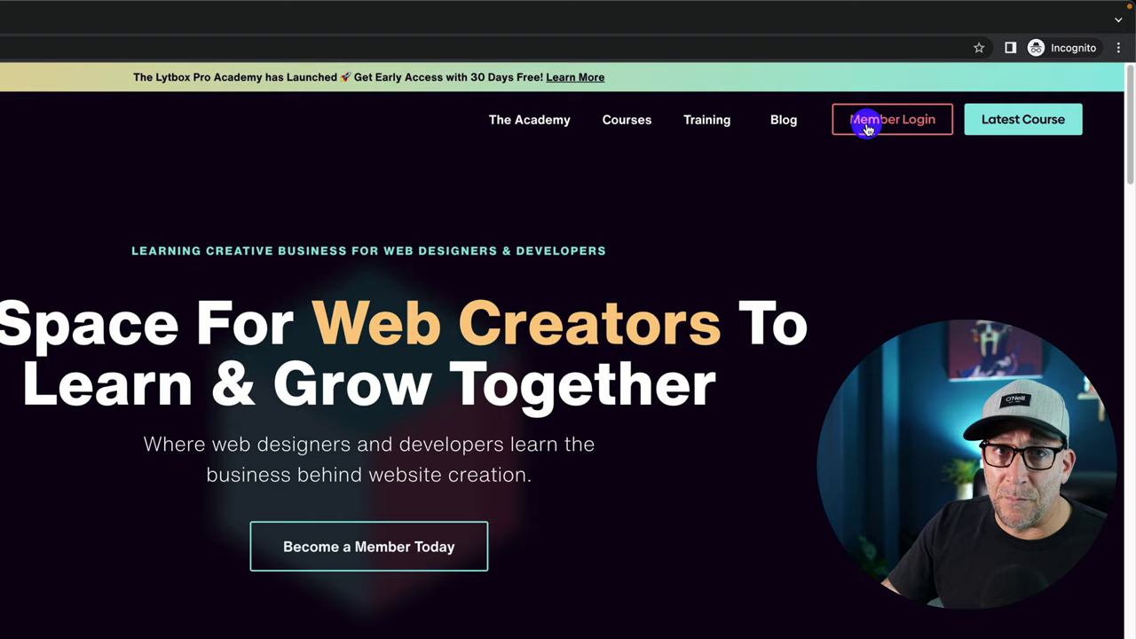
View the Member Login page in the Incognito window, then return to the logged-in browser window
{"action": "left_click", "coordinate": [880, 125]}
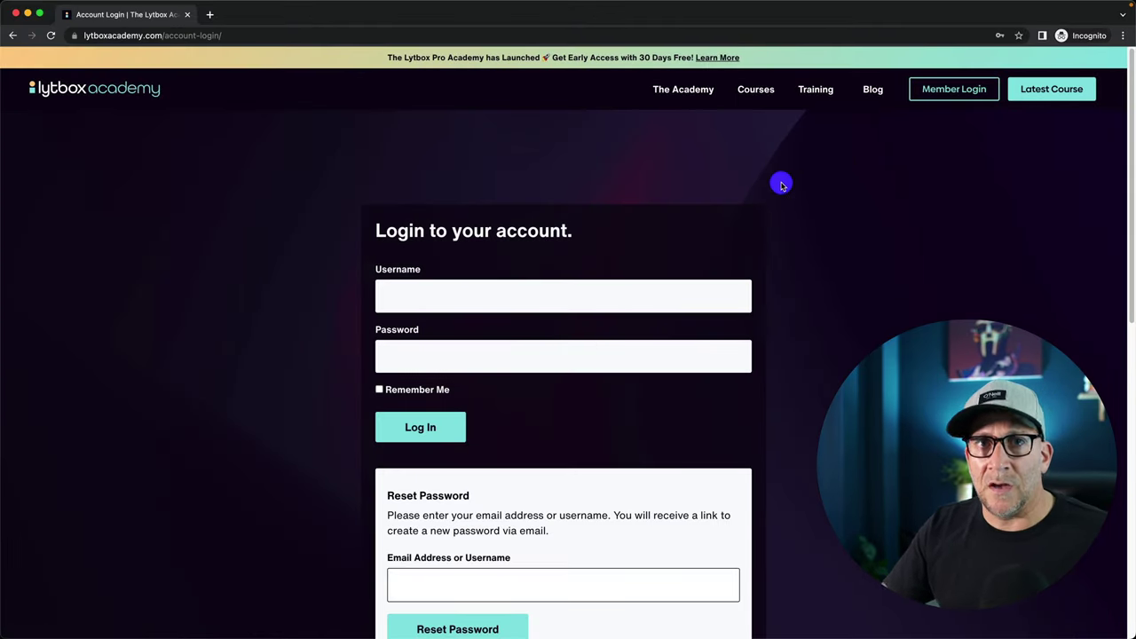
{"action": "scroll", "coordinate": [426, 390], "scroll_direction": "down", "scroll_amount": 2}
{"action": "scroll", "coordinate": [436, 385], "scroll_direction": "up", "scroll_amount": 2}
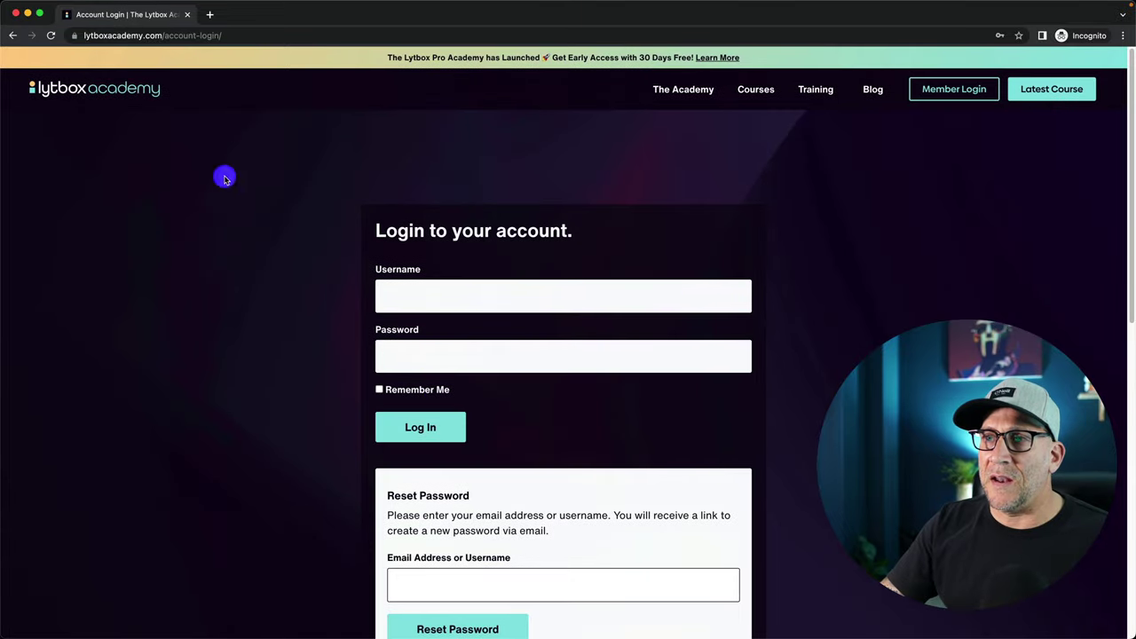
{"action": "left_click_drag", "start_coordinate": [295, 13], "coordinate": [281, 170]}
{"action": "key", "text": "super+w"}
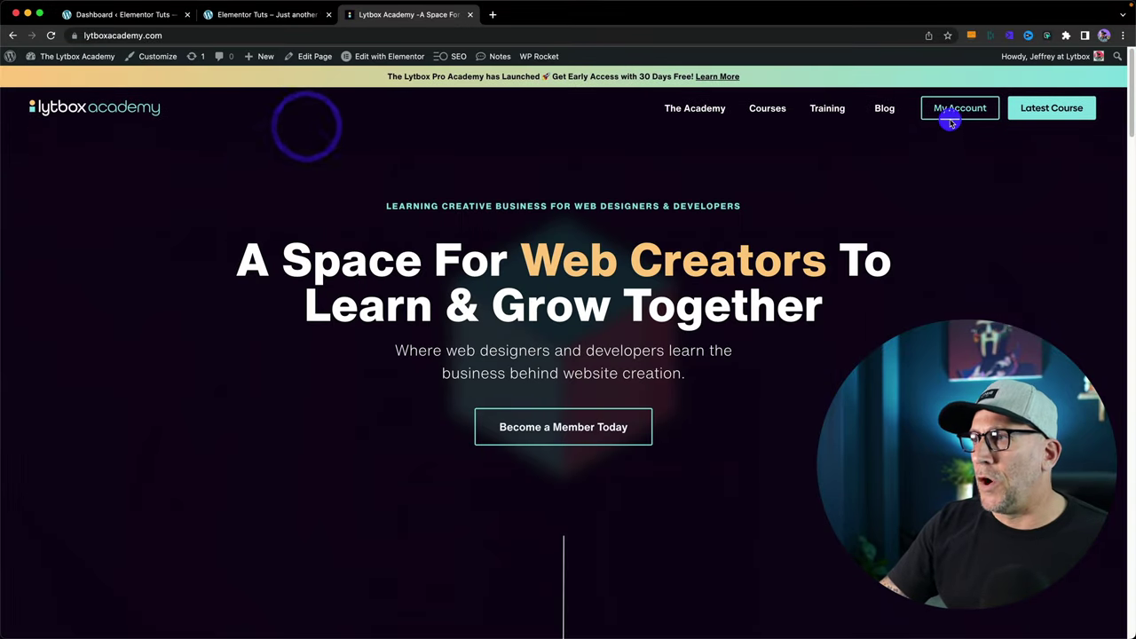
Open the My Account page as a logged-in member and look over its content
{"action": "left_click", "coordinate": [949, 118]}
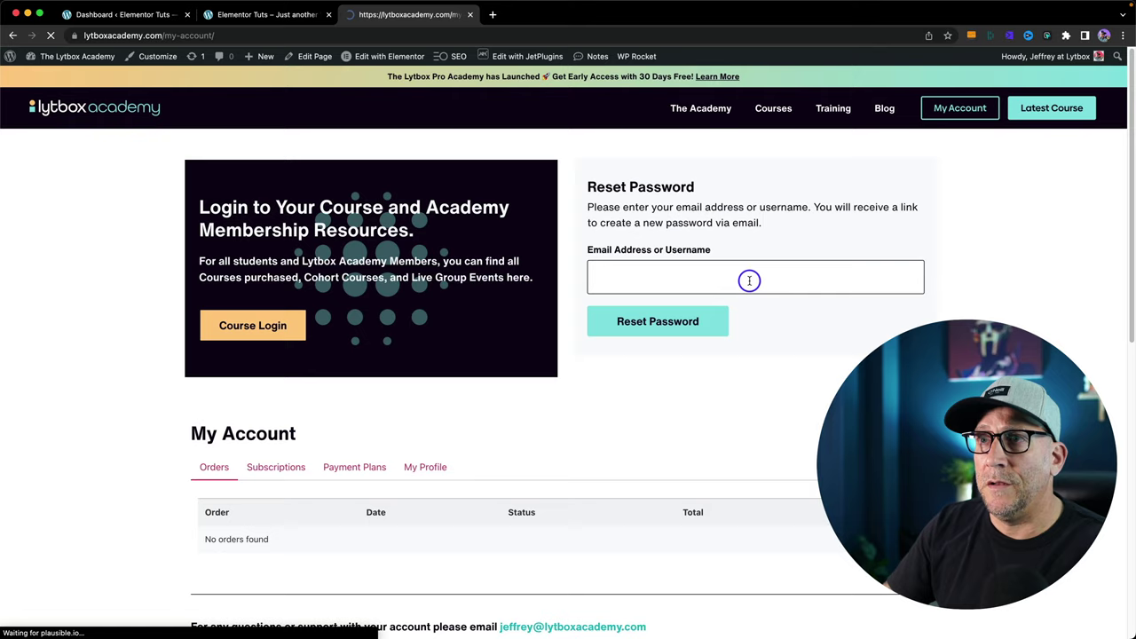
{"action": "scroll", "coordinate": [585, 388], "scroll_direction": "down", "scroll_amount": 4}
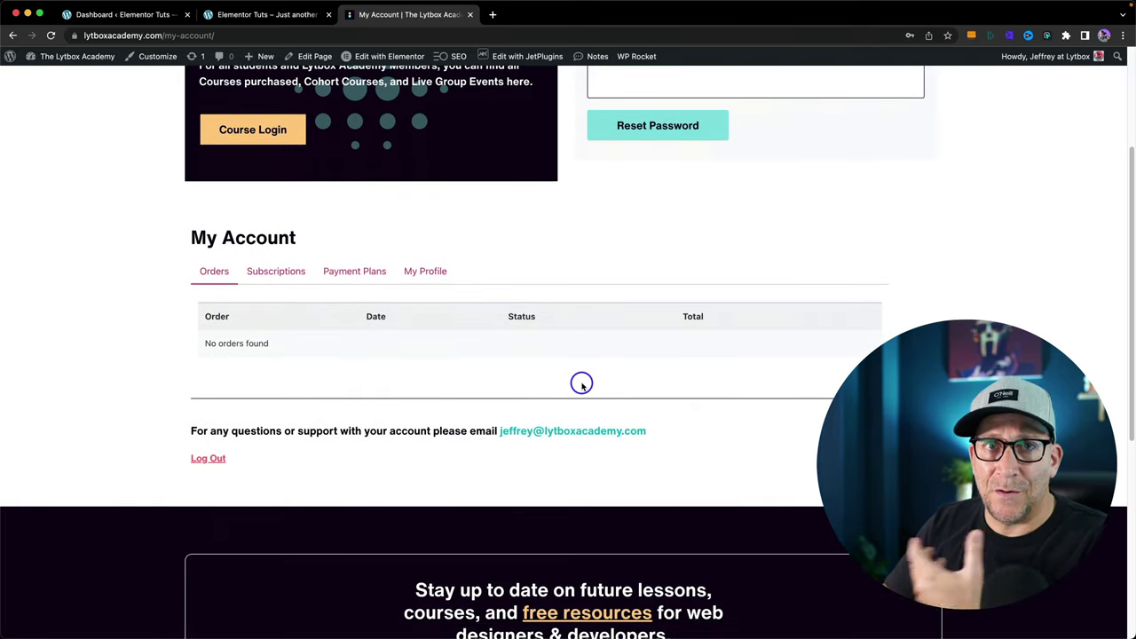
{"action": "scroll", "coordinate": [584, 383], "scroll_direction": "up", "scroll_amount": 4}
Copy the My Account page address and load lytboxacademy.com/my-account/ in the Incognito window
{"action": "left_click", "coordinate": [226, 35]}
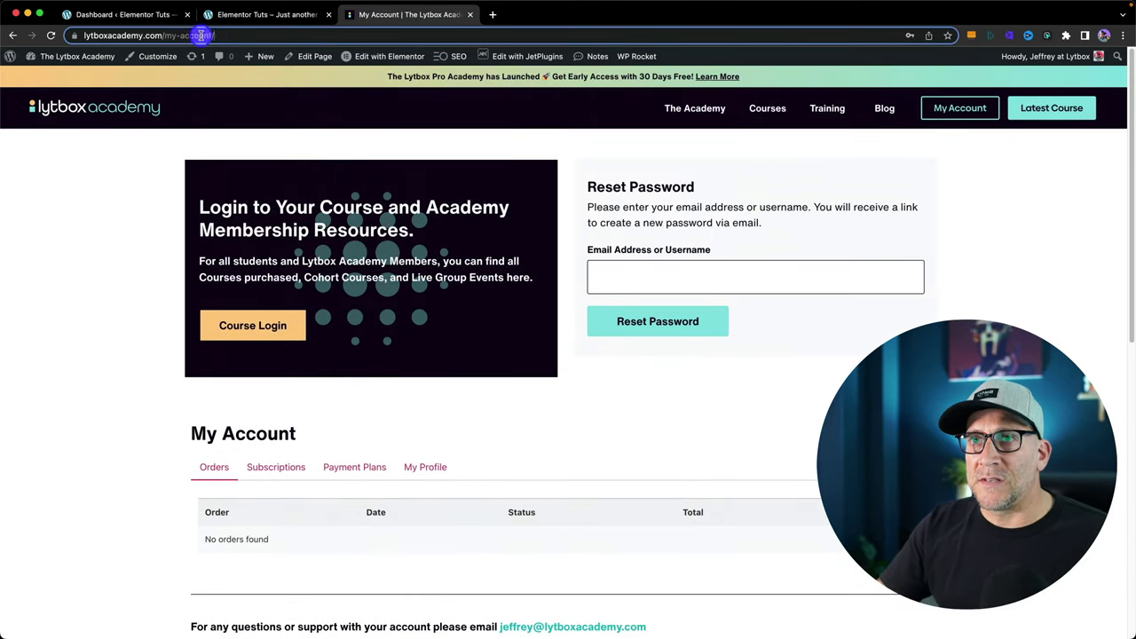
{"action": "right_click", "coordinate": [102, 38]}
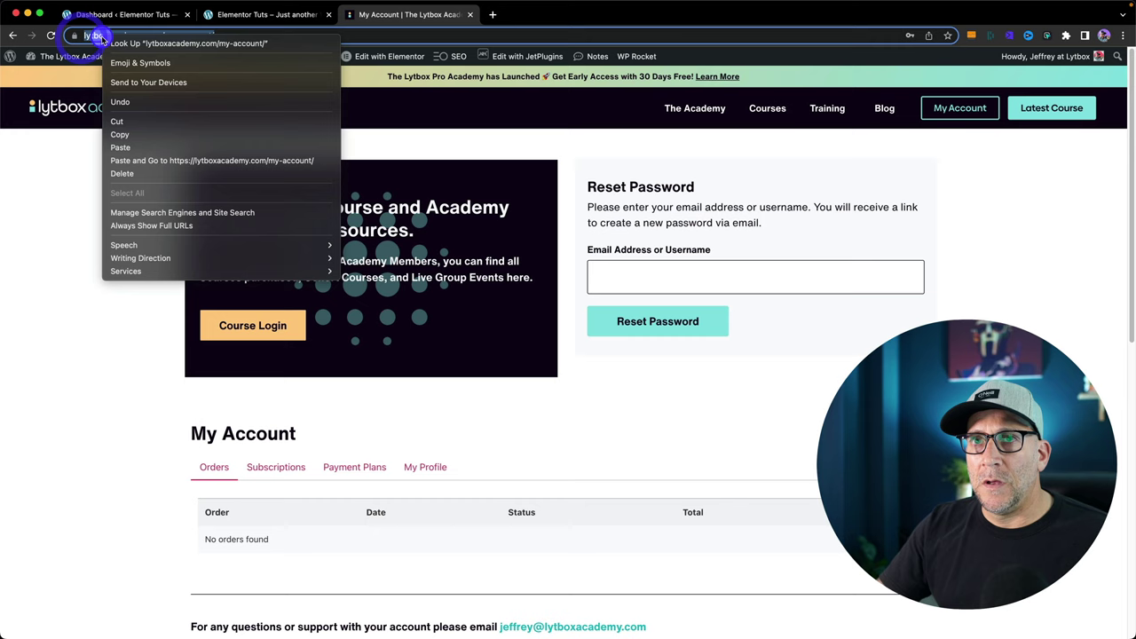
{"action": "left_click", "coordinate": [119, 134]}
{"action": "key", "text": "ctrl+Up"}
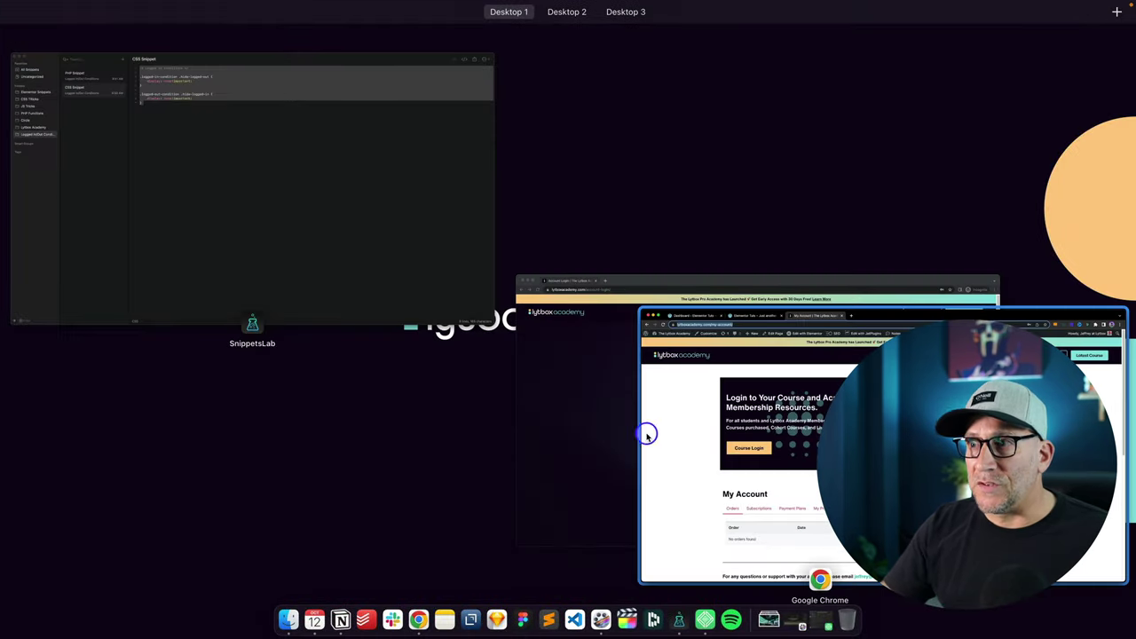
{"action": "left_click", "coordinate": [649, 434]}
{"action": "left_click_drag", "start_coordinate": [334, 183], "coordinate": [264, 33]}
{"action": "left_click", "coordinate": [229, 52]}
{"action": "key", "text": "super+v"}
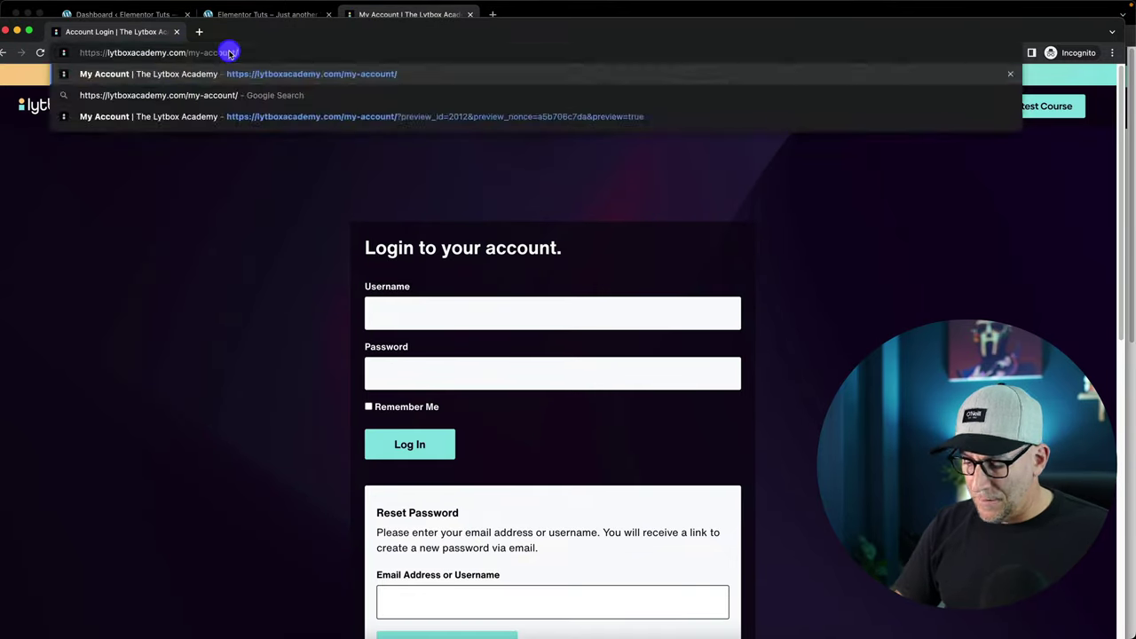
{"action": "key", "text": "Return"}
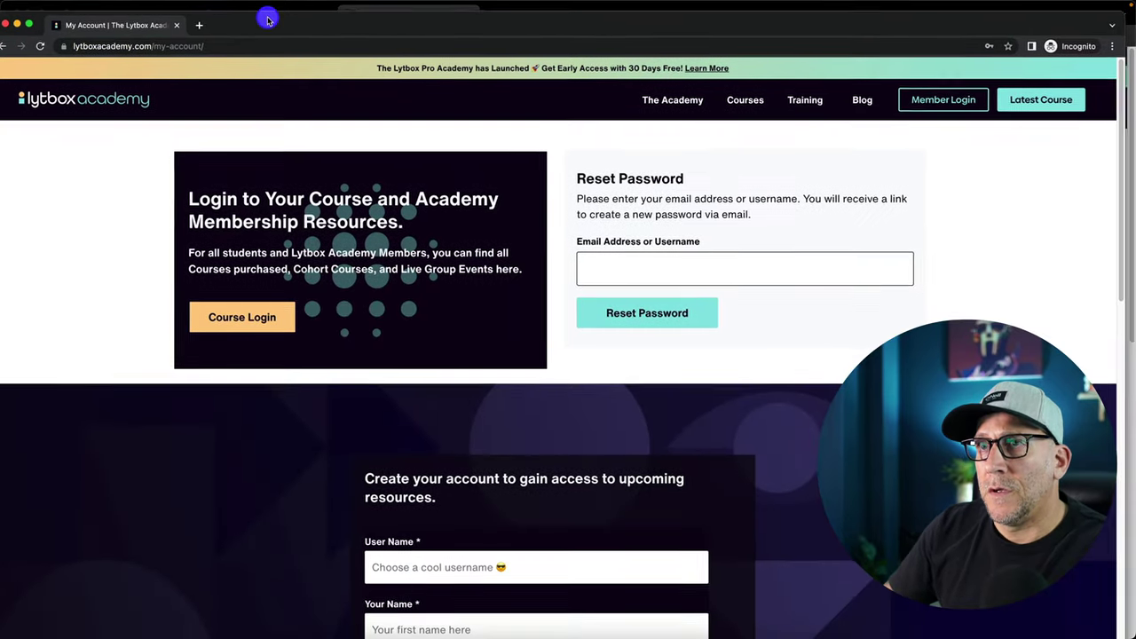
Examine the account creation form on the logged-out version of the My Account page
{"action": "scroll", "coordinate": [420, 487], "scroll_direction": "down", "scroll_amount": 1}
{"action": "scroll", "coordinate": [420, 487], "scroll_direction": "down", "scroll_amount": 4}
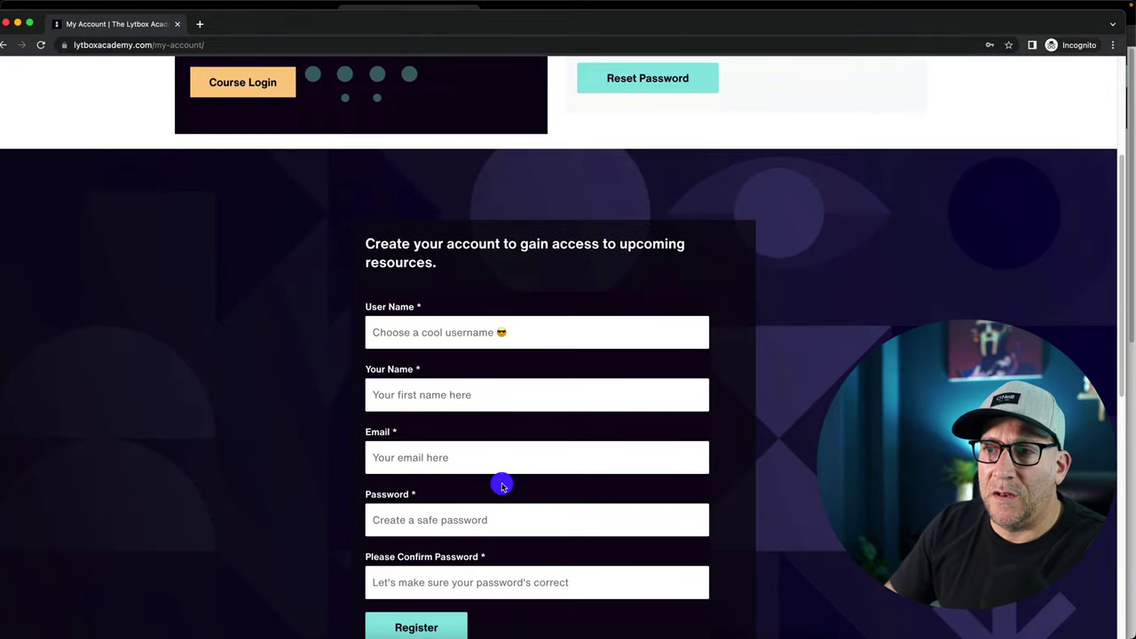
{"action": "scroll", "coordinate": [501, 486], "scroll_direction": "down", "scroll_amount": 1}
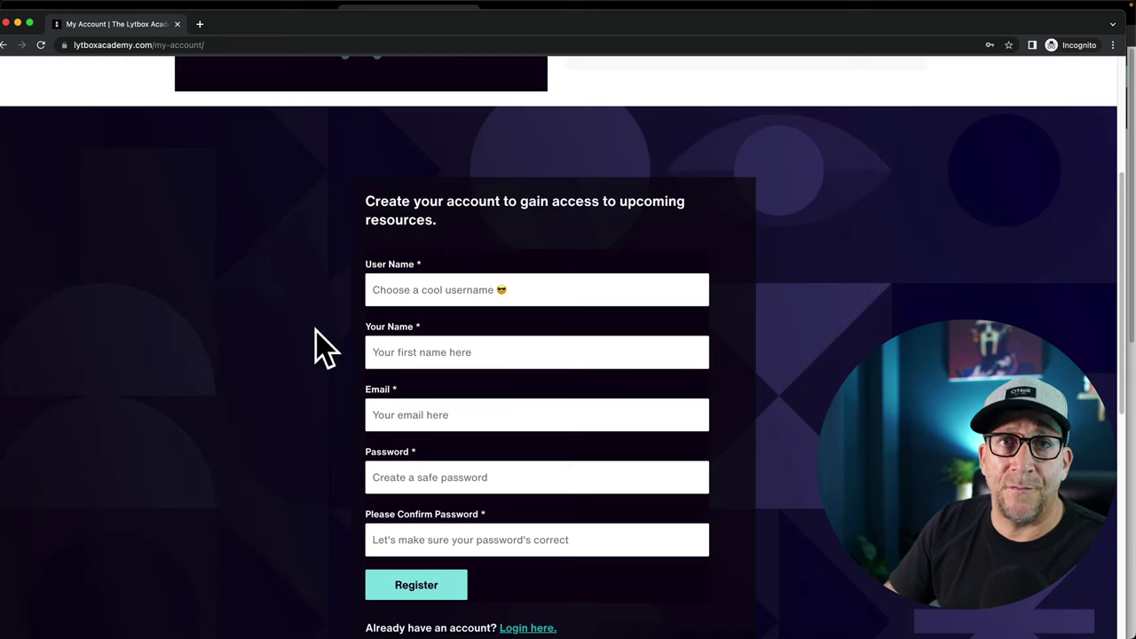
{"action": "left_click", "coordinate": [297, 357]}
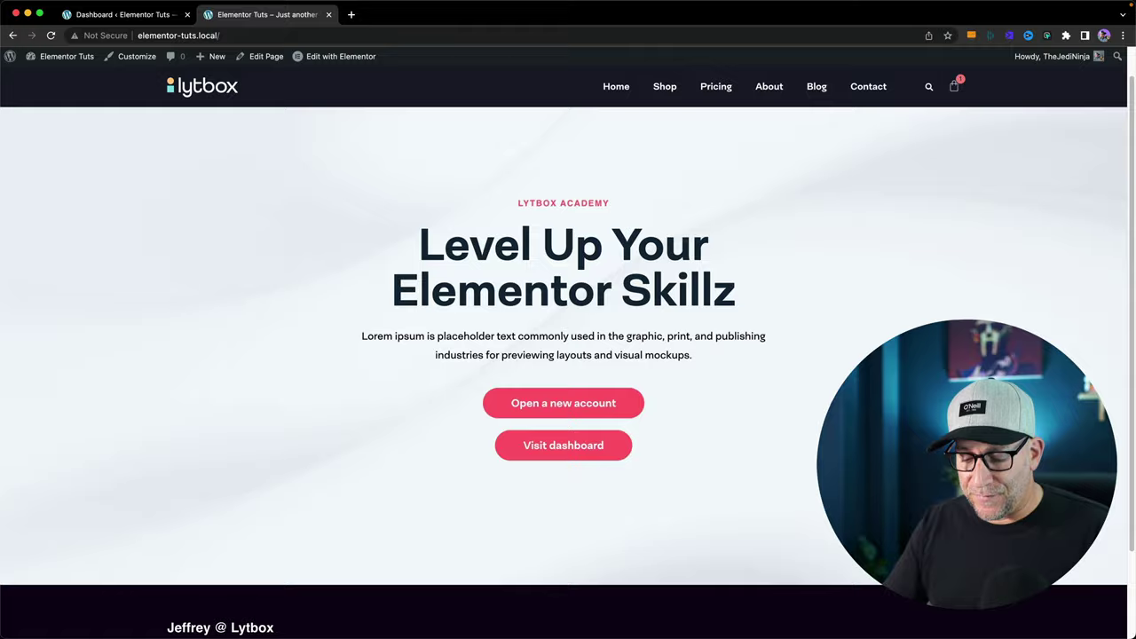
Switch to SnippetsLab and copy the entire PHP Snippet that adds CSS classes for logged-in and logged-out users
{"action": "key", "text": "ctrl+Up"}
{"action": "left_click", "coordinate": [402, 174]}
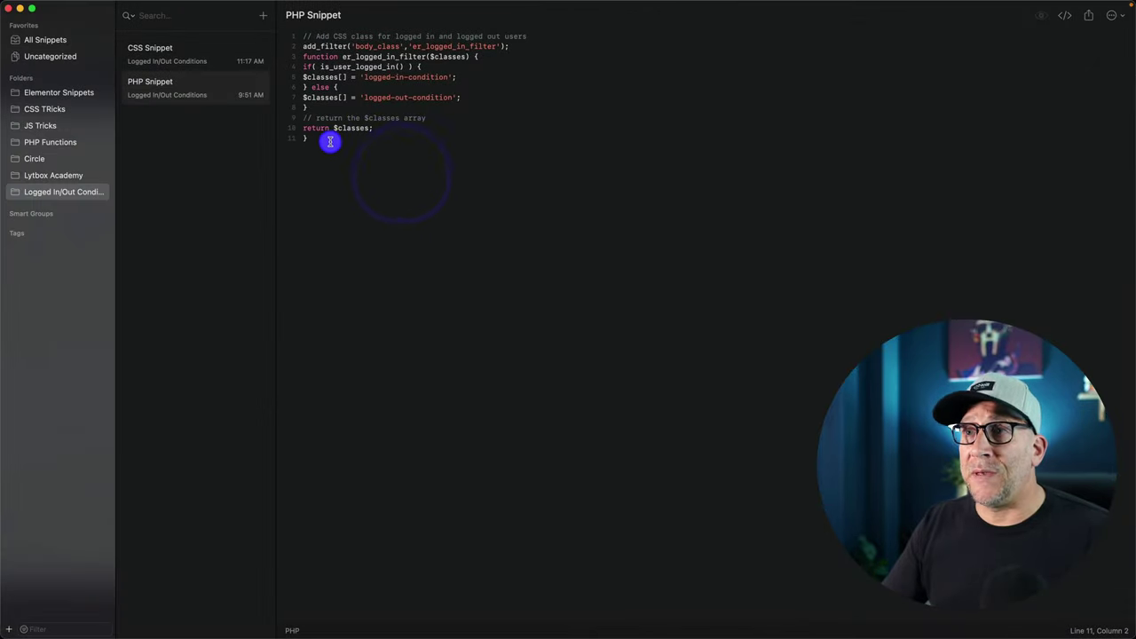
{"action": "left_click_drag", "start_coordinate": [327, 139], "coordinate": [301, 36]}
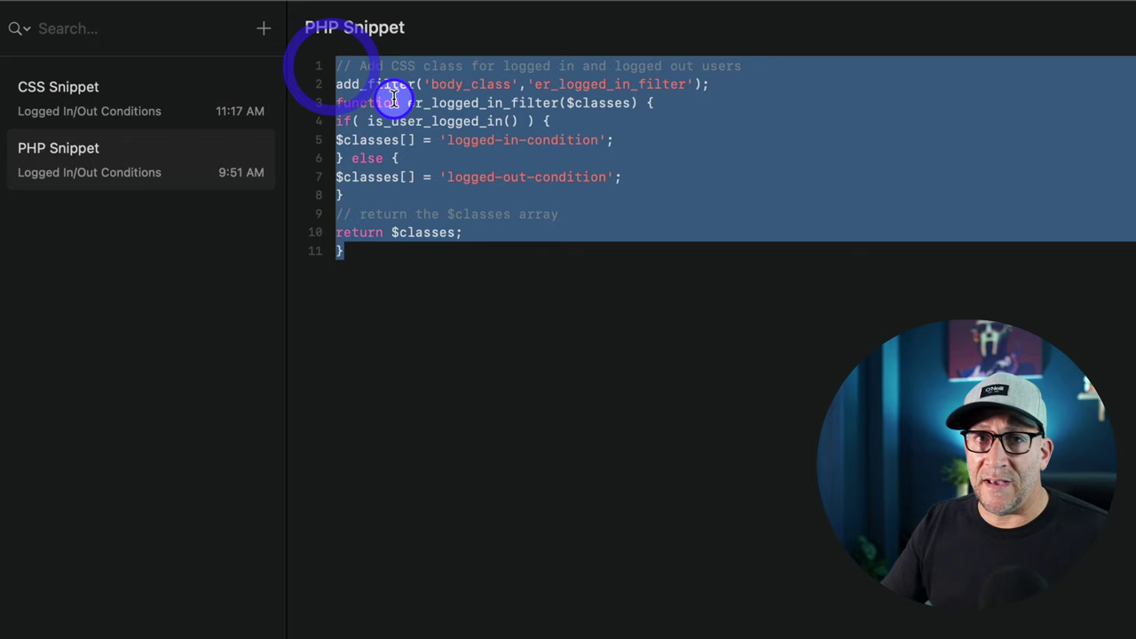
{"action": "right_click", "coordinate": [405, 101]}
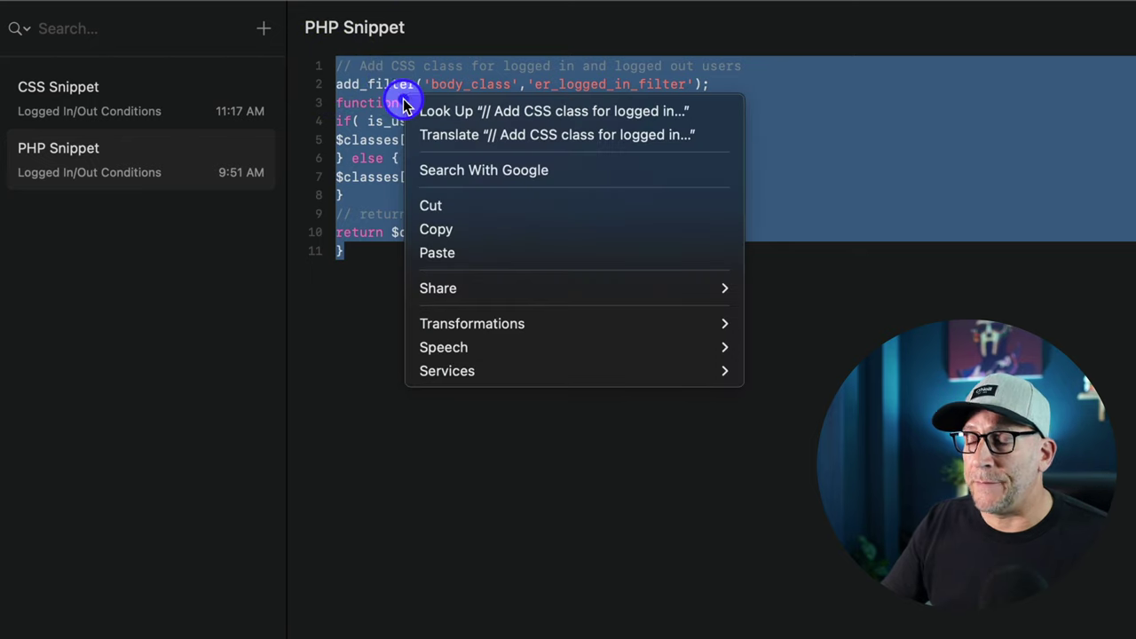
{"action": "left_click", "coordinate": [451, 229]}
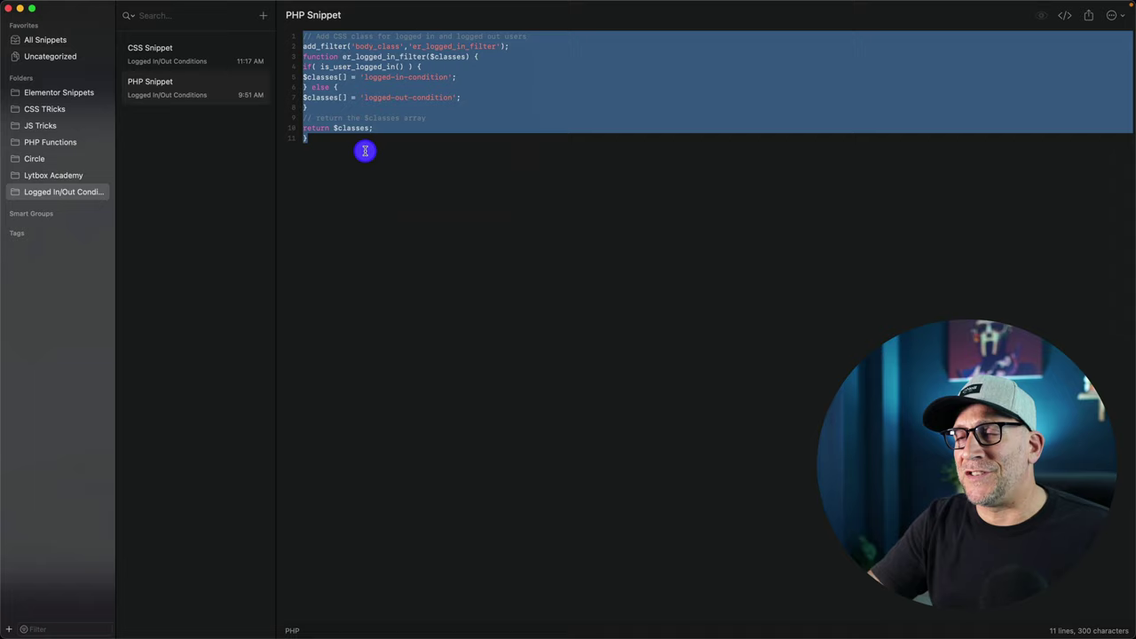
Switch to Chrome and open the Theme File Editor in the Elementor Tuts WordPress dashboard
{"action": "key", "text": "ctrl+Up"}
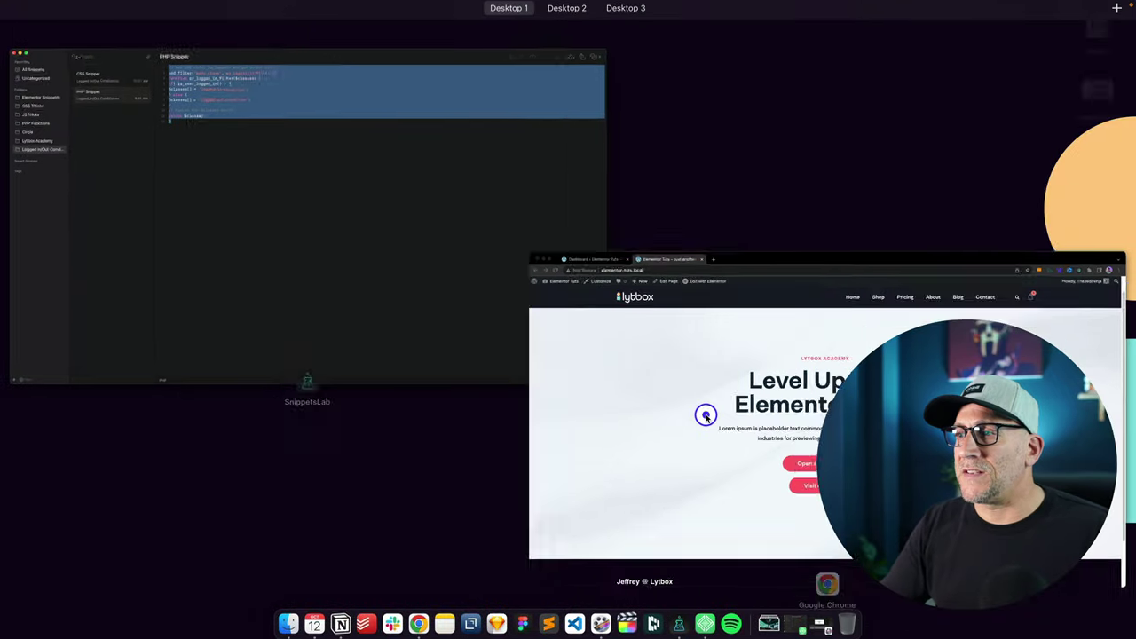
{"action": "left_click", "coordinate": [706, 415]}
{"action": "left_click", "coordinate": [114, 15]}
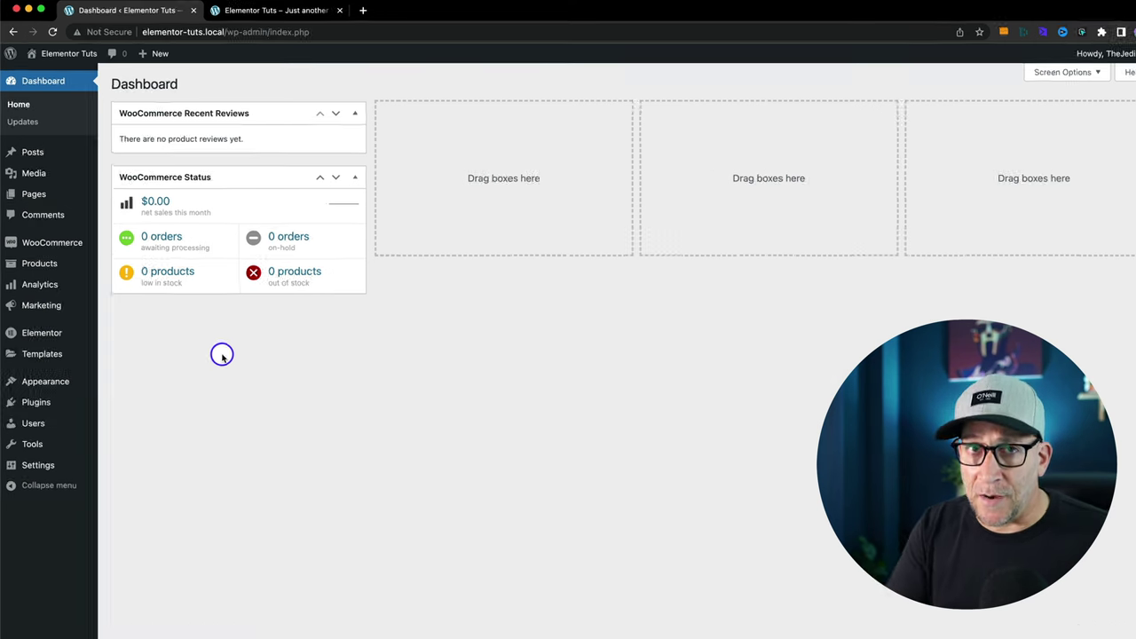
{"action": "mouse_move", "coordinate": [56, 378]}
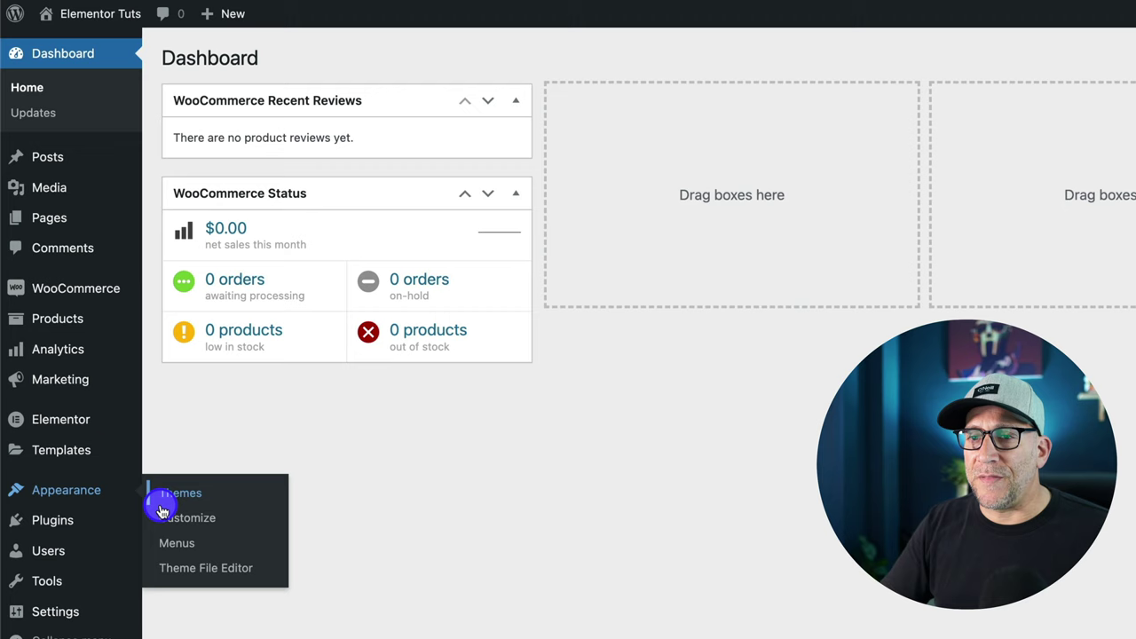
{"action": "left_click", "coordinate": [188, 576]}
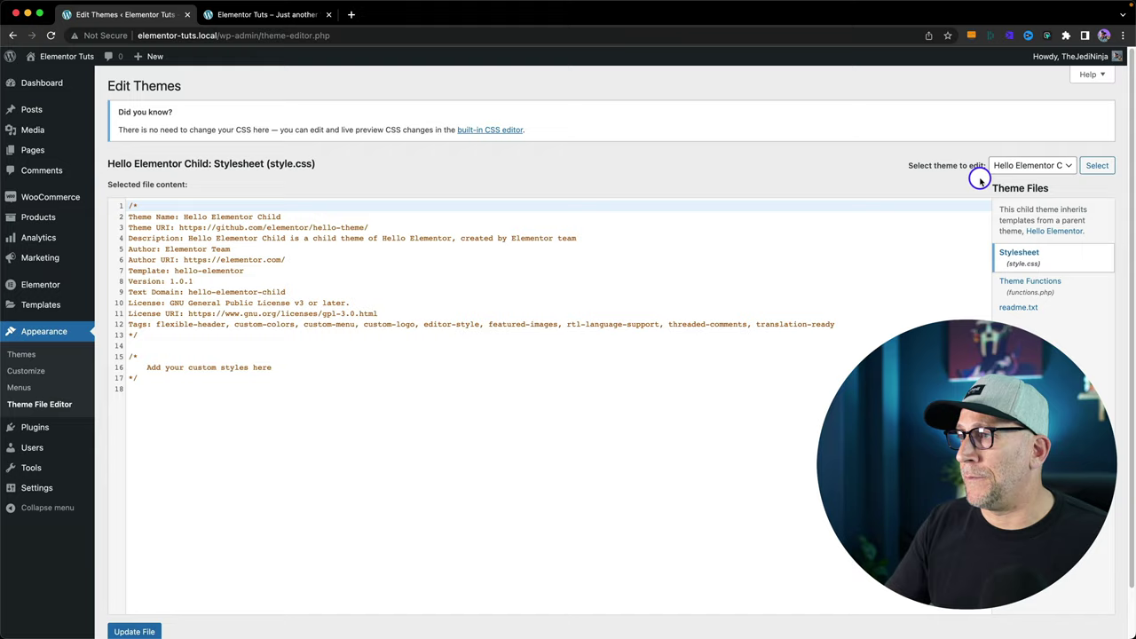
Keep Hello Elementor Child as the theme to edit and open its Theme Functions file (functions.php)
{"action": "left_click", "coordinate": [1028, 167]}
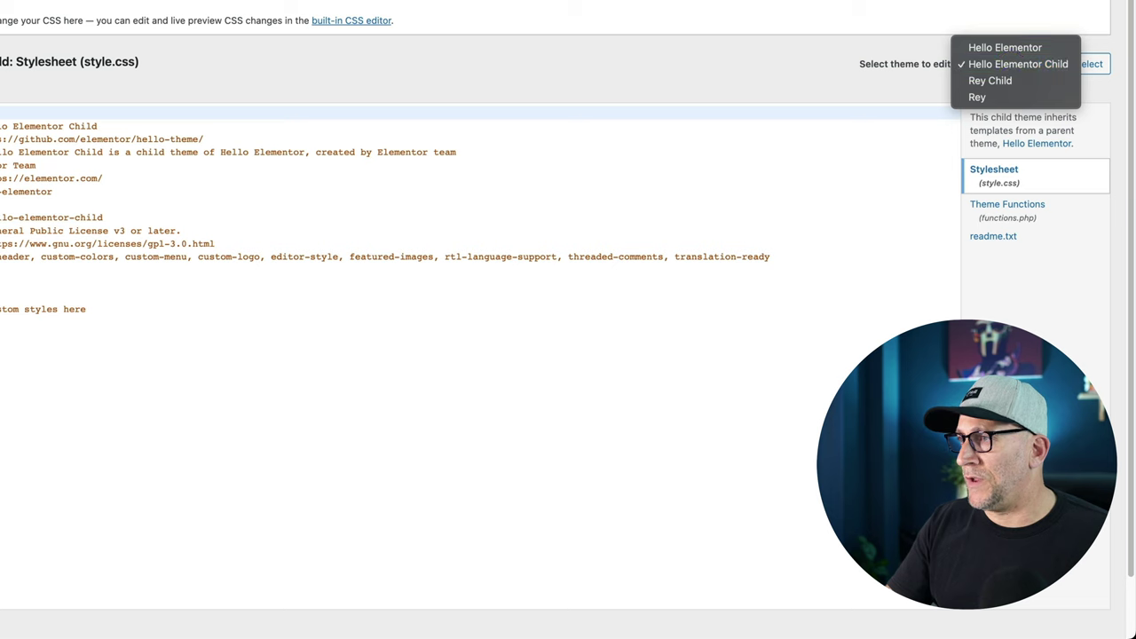
{"action": "left_click", "coordinate": [1004, 370]}
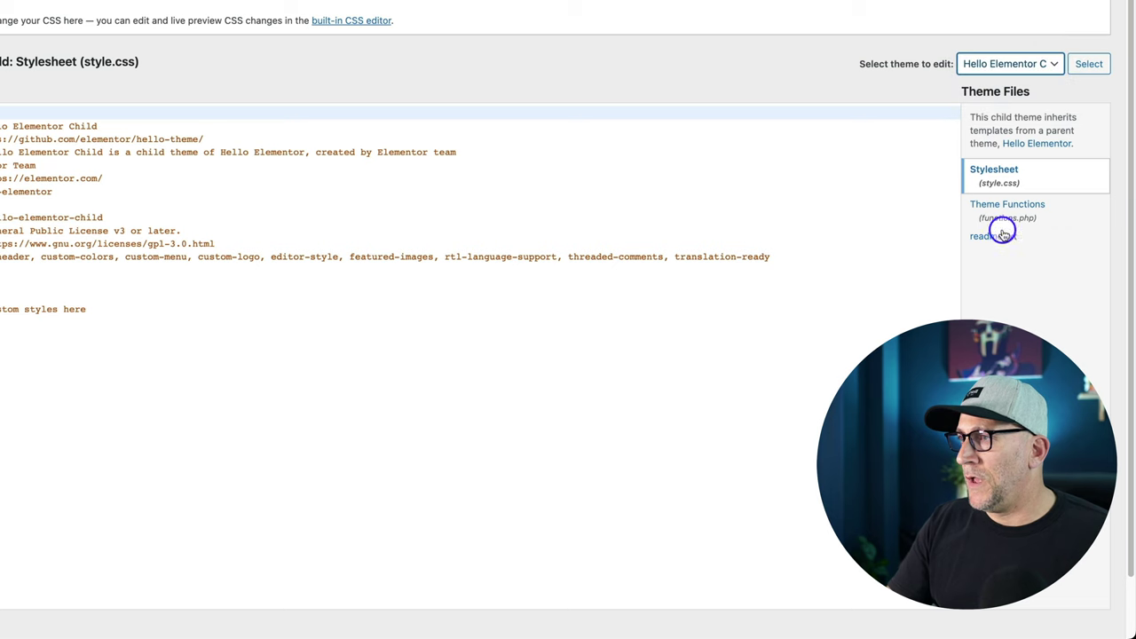
{"action": "left_click", "coordinate": [1006, 210]}
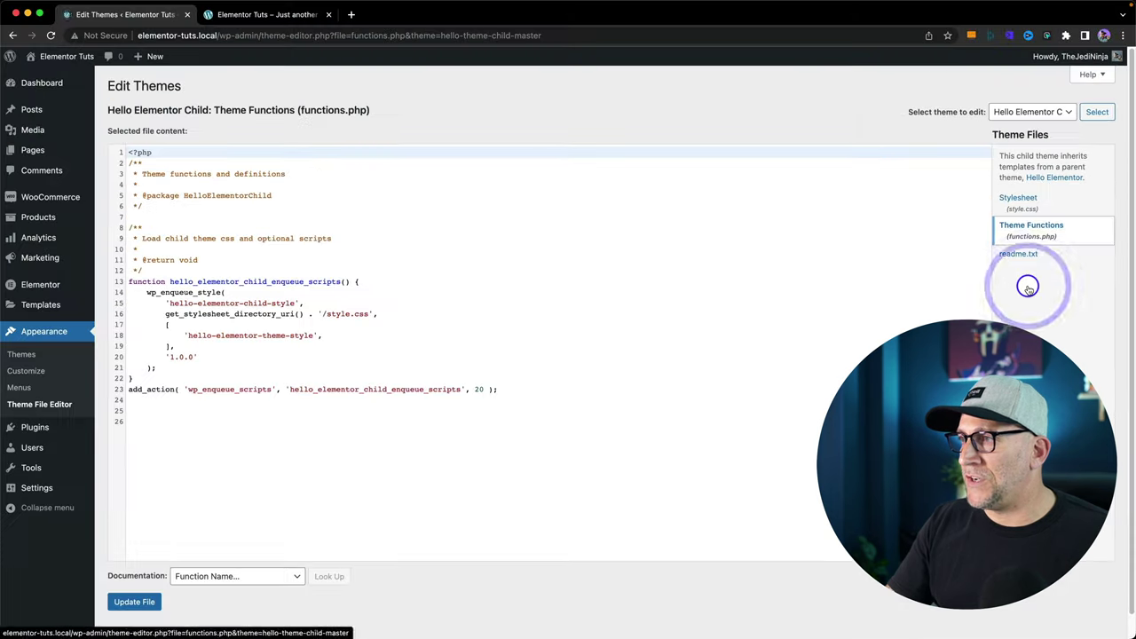
{"action": "left_click_drag", "start_coordinate": [363, 109], "coordinate": [298, 111]}
Paste the copied PHP snippet on line 26 at the end of functions.php and update the file
{"action": "left_click", "coordinate": [142, 422]}
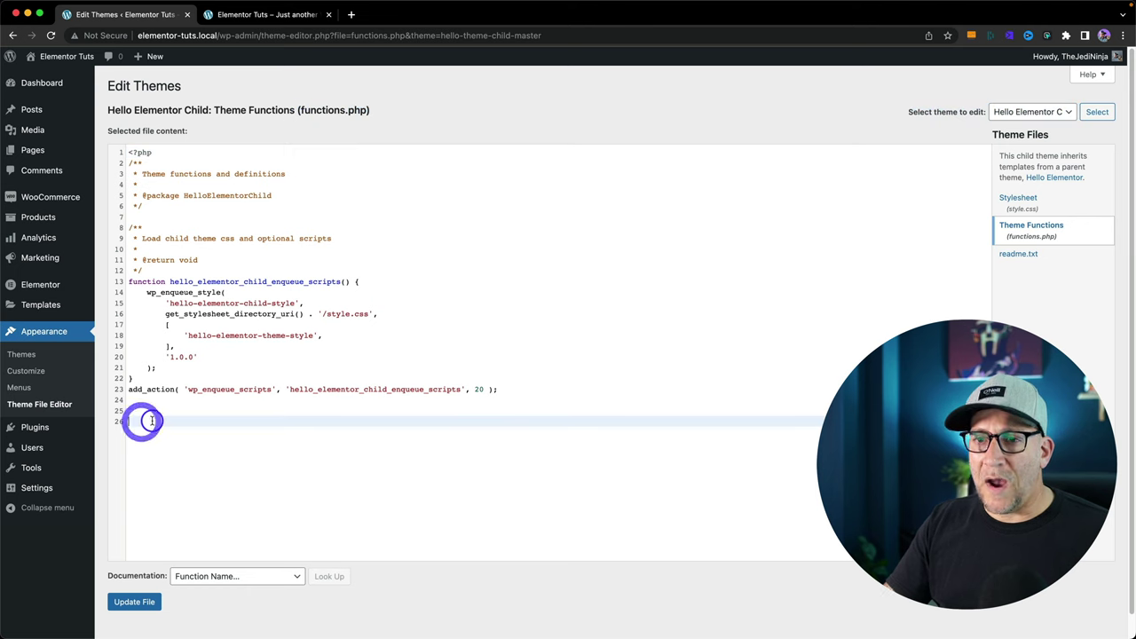
{"action": "key", "text": "super+v"}
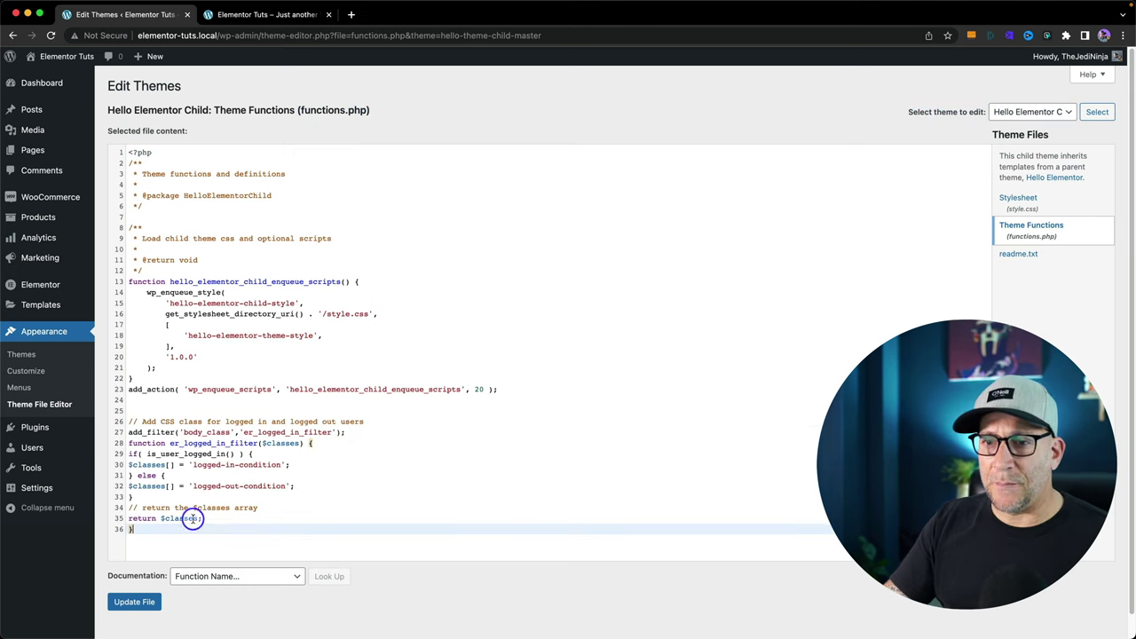
{"action": "left_click", "coordinate": [120, 602]}
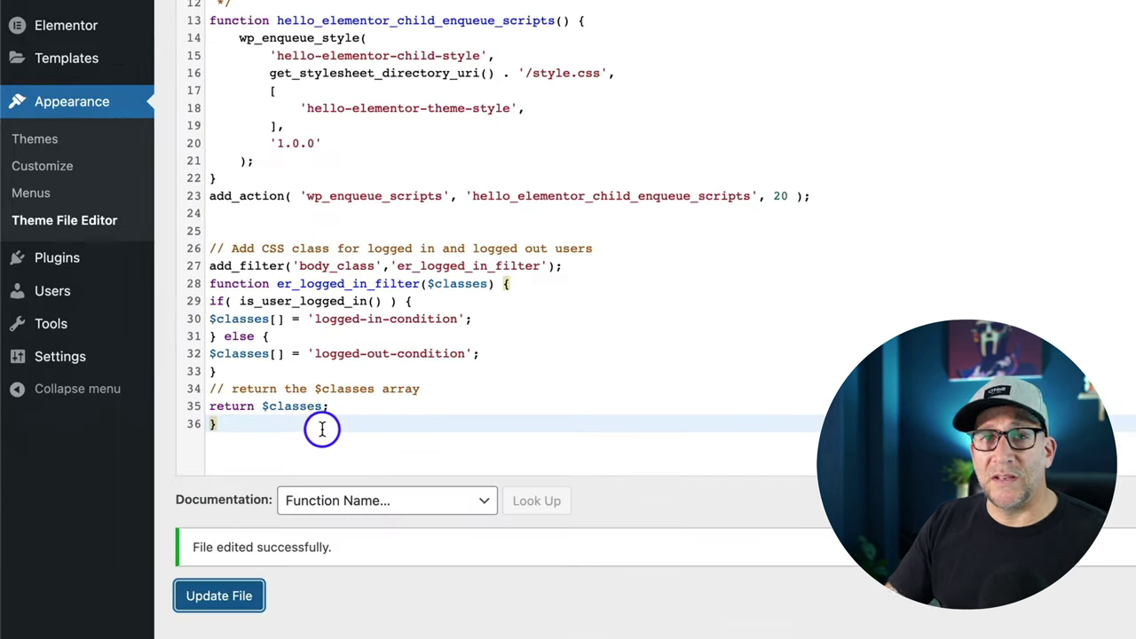
Review the added code, highlighting the class names logged-in-condition and logged-out-condition
{"action": "left_click_drag", "start_coordinate": [212, 249], "coordinate": [241, 423]}
{"action": "left_click", "coordinate": [219, 428]}
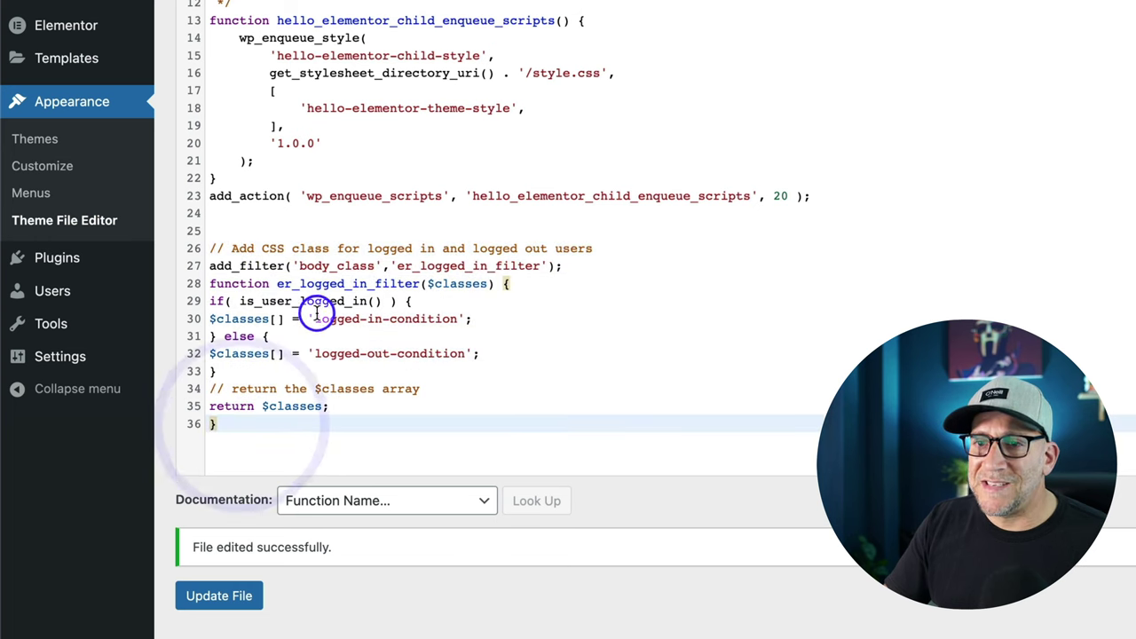
{"action": "left_click", "coordinate": [315, 319]}
{"action": "left_click_drag", "start_coordinate": [316, 319], "coordinate": [456, 319]}
{"action": "left_click", "coordinate": [458, 319]}
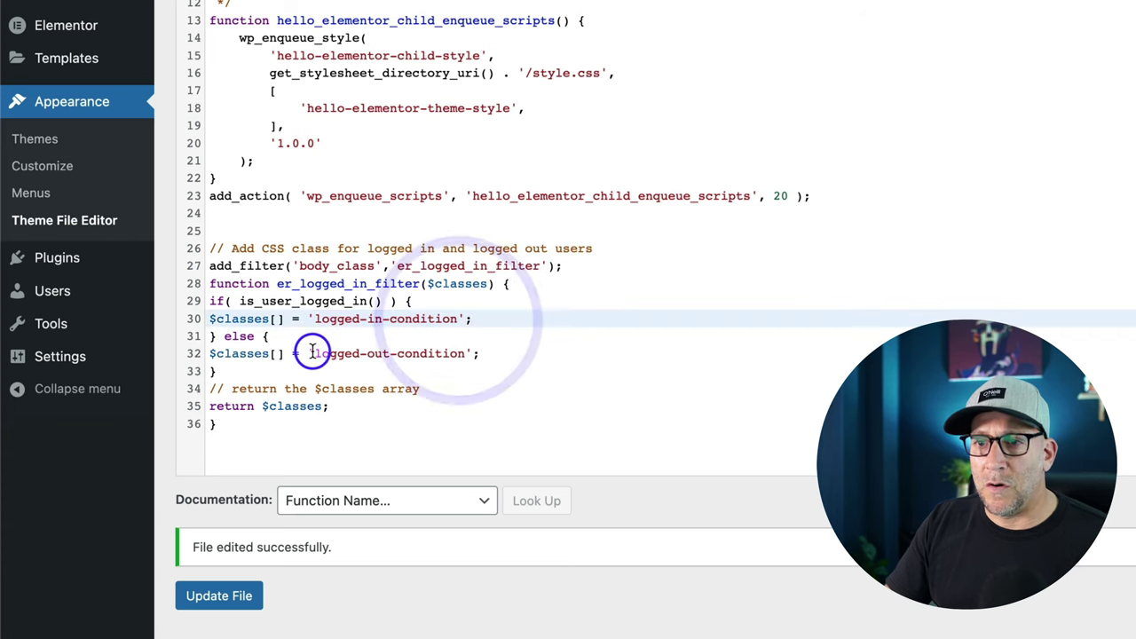
{"action": "left_click_drag", "start_coordinate": [317, 353], "coordinate": [462, 354]}
{"action": "left_click", "coordinate": [464, 355]}
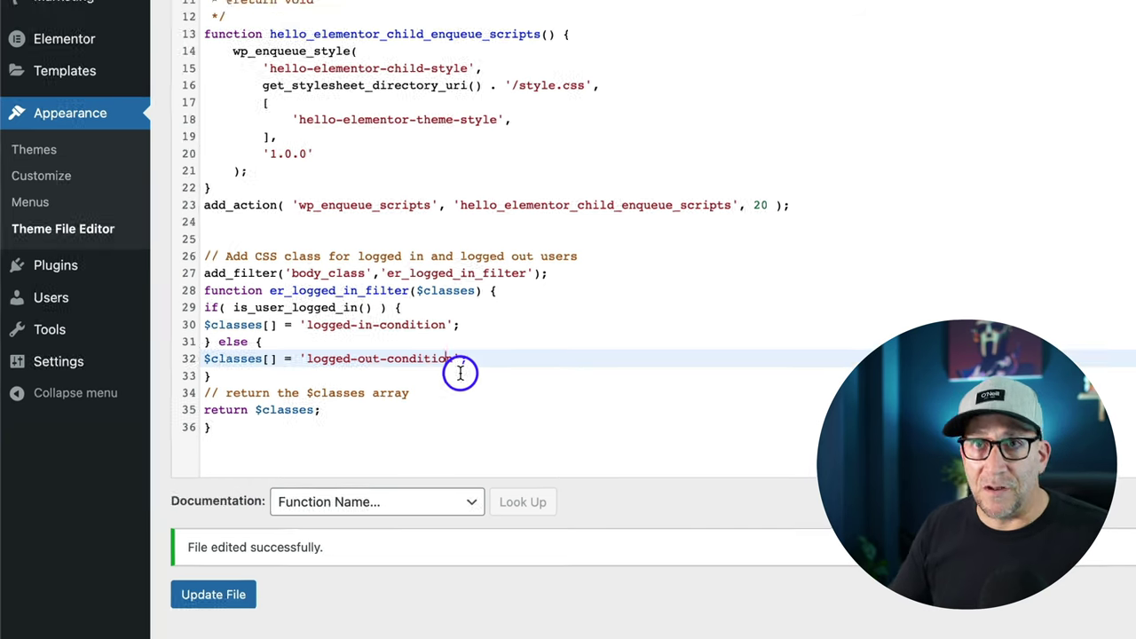
Switch to SnippetsLab, open the CSS Snippet and copy all of its code from the "Logged in conditions" comment to the last brace
{"action": "key", "text": "ctrl+Up"}
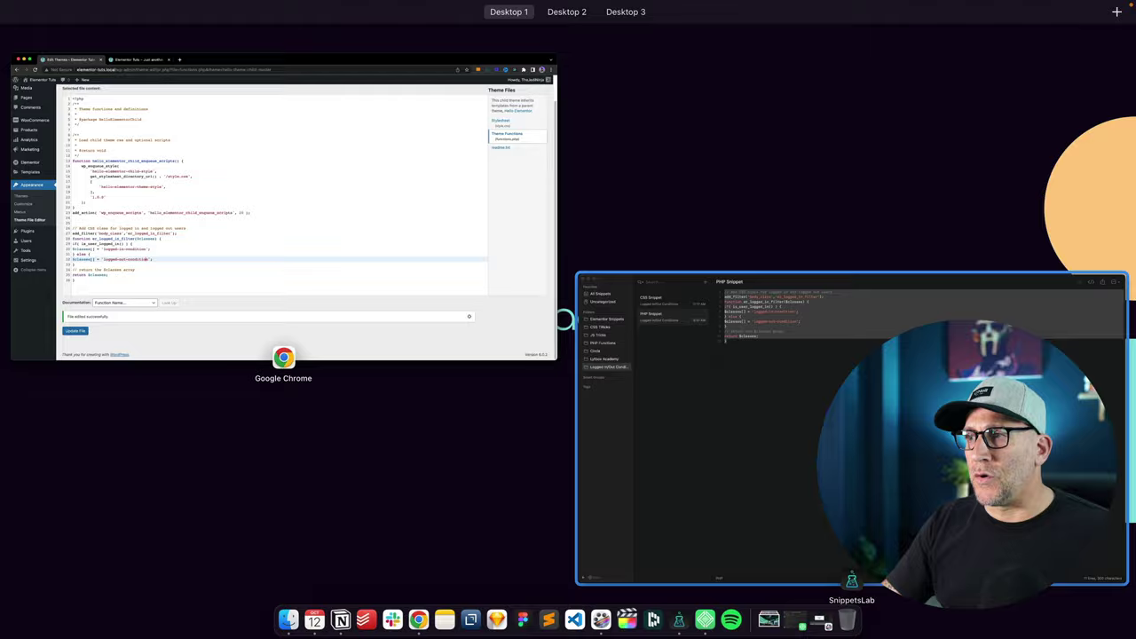
{"action": "left_click", "coordinate": [612, 346]}
{"action": "left_click", "coordinate": [170, 51]}
{"action": "left_click", "coordinate": [339, 130]}
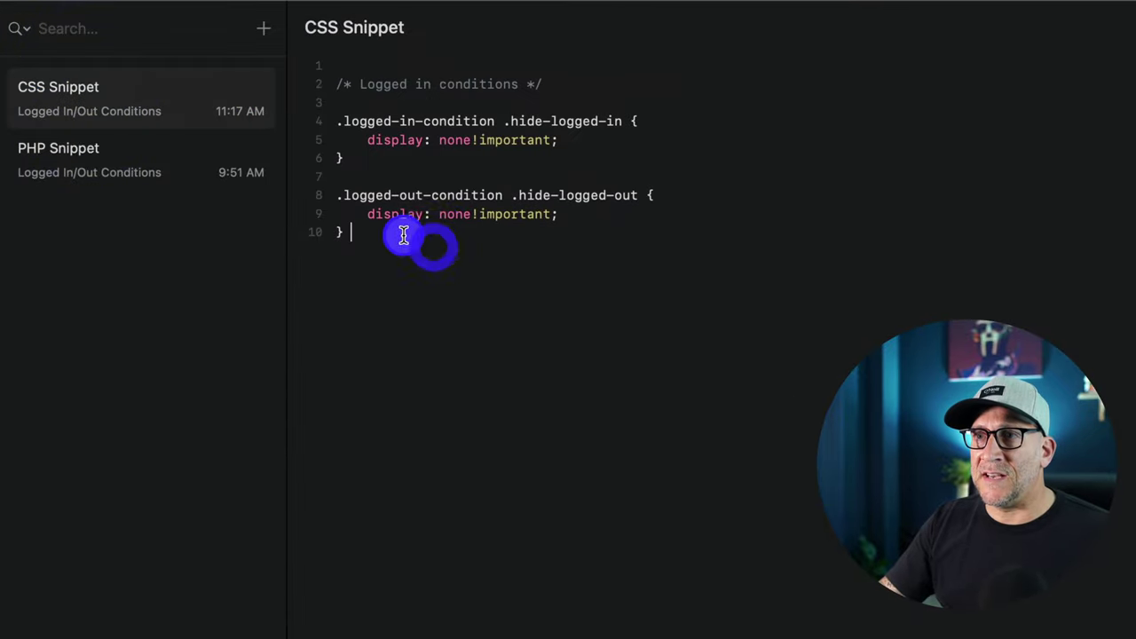
{"action": "left_click_drag", "start_coordinate": [338, 129], "coordinate": [300, 119]}
{"action": "left_click_drag", "start_coordinate": [329, 219], "coordinate": [319, 85]}
{"action": "right_click", "coordinate": [388, 129]}
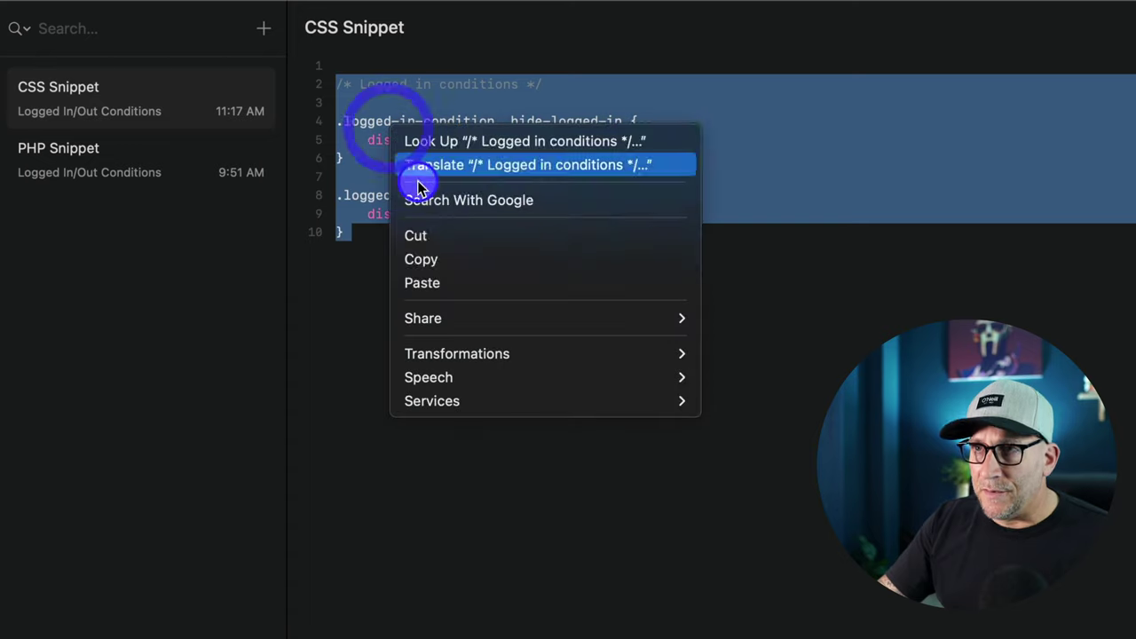
{"action": "left_click", "coordinate": [432, 257]}
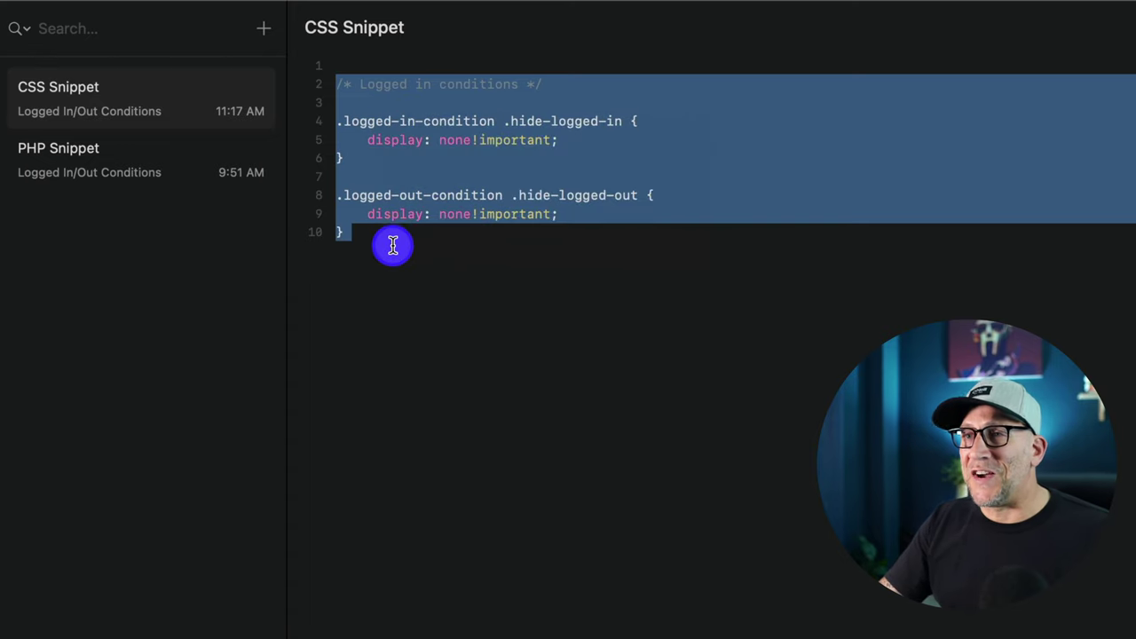
{"action": "left_click", "coordinate": [393, 248]}
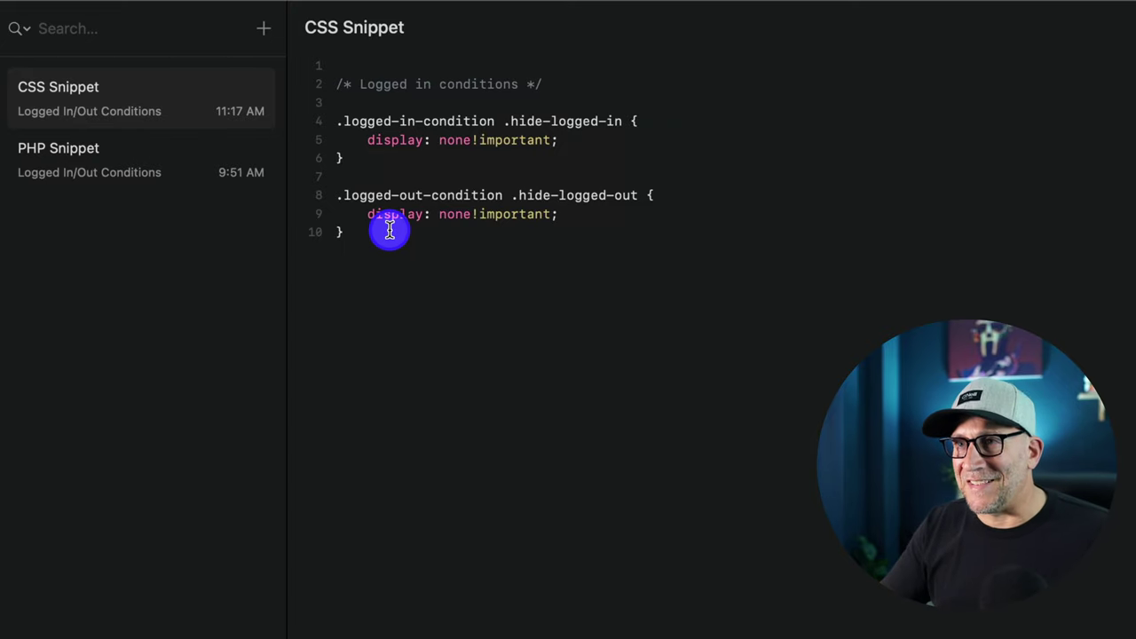
Switch back to Chrome and open the Additional CSS section of the theme Customizer for Elementor Tuts
{"action": "key", "text": "ctrl+Up"}
{"action": "left_click", "coordinate": [329, 187]}
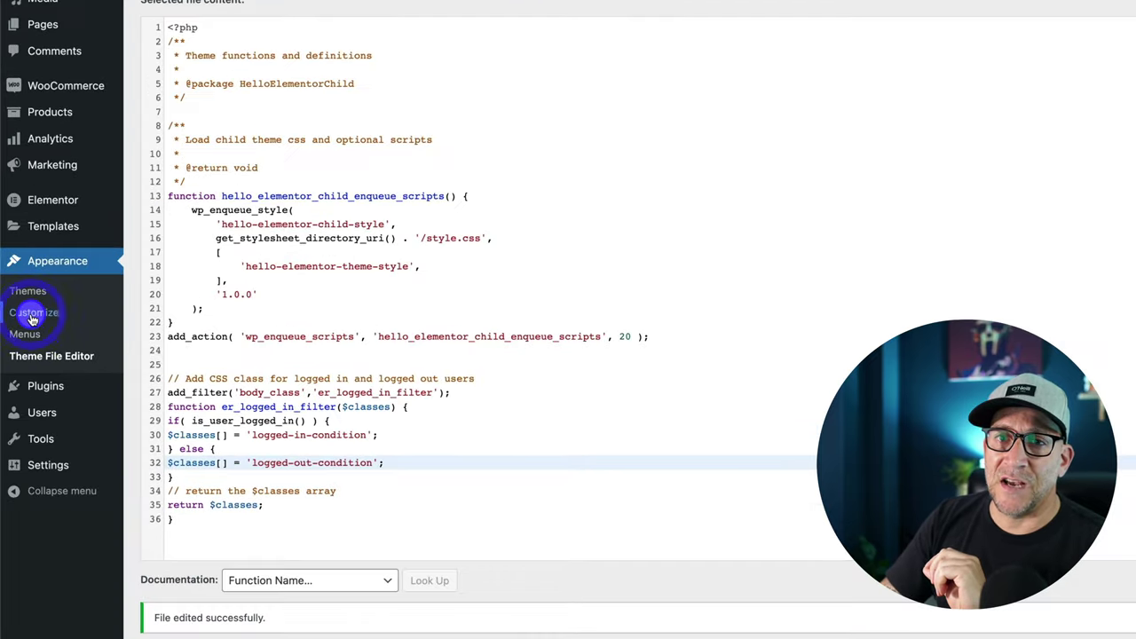
{"action": "left_click", "coordinate": [23, 315]}
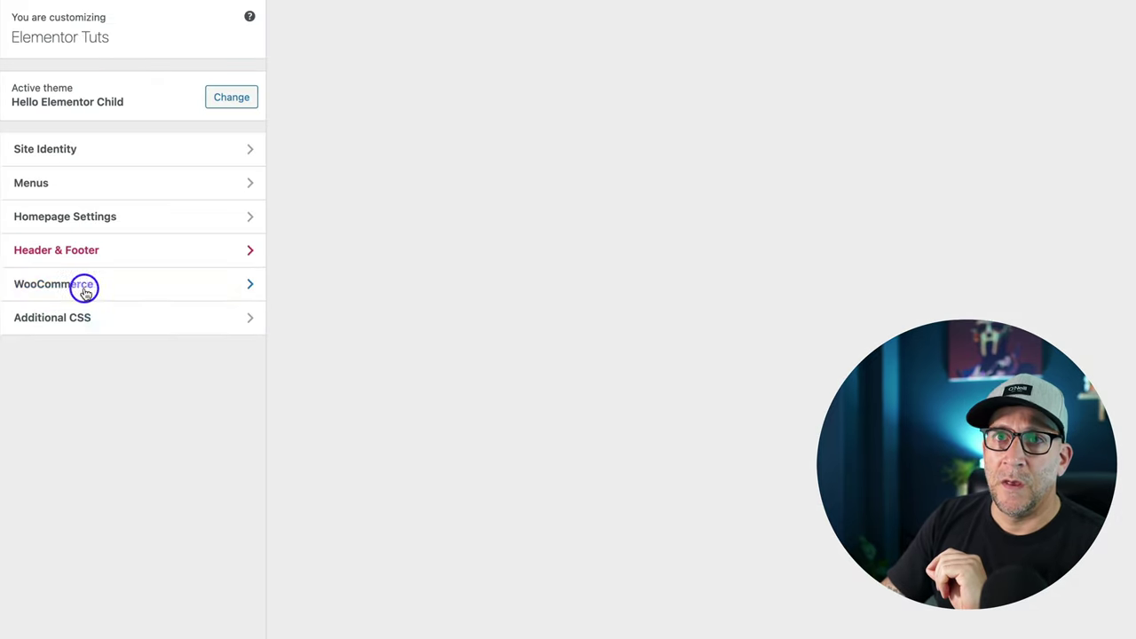
{"action": "left_click", "coordinate": [109, 320]}
Paste the copied CSS snippet on line 20, below the existing "Logged in conditions" comment
{"action": "left_click", "coordinate": [69, 367]}
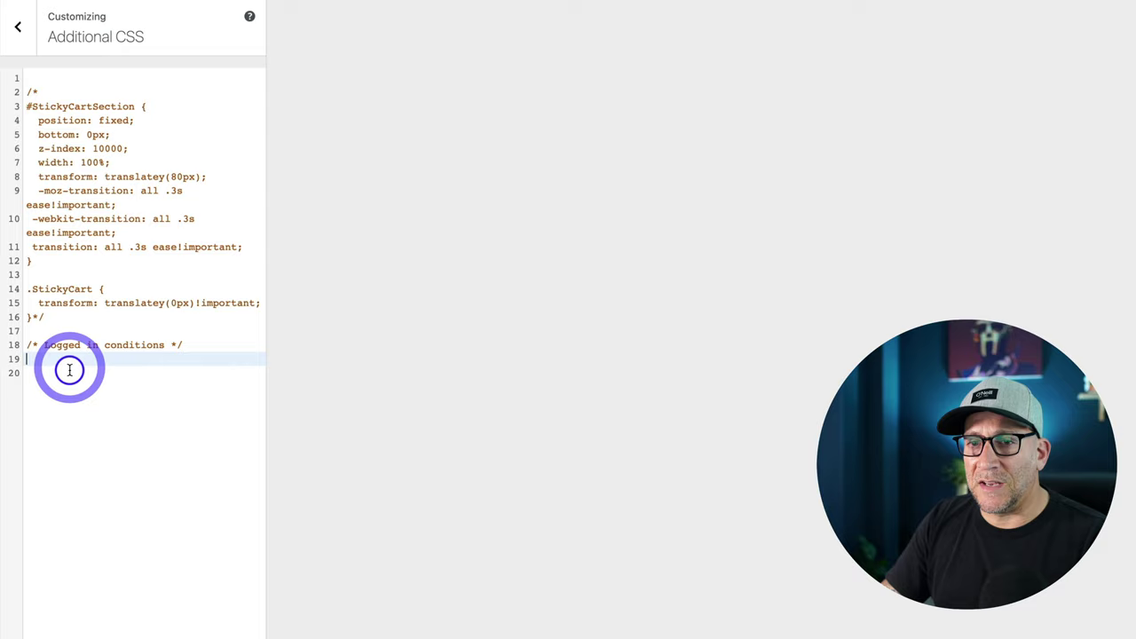
{"action": "key", "text": "Return"}
{"action": "key", "text": "ctrl+v"}
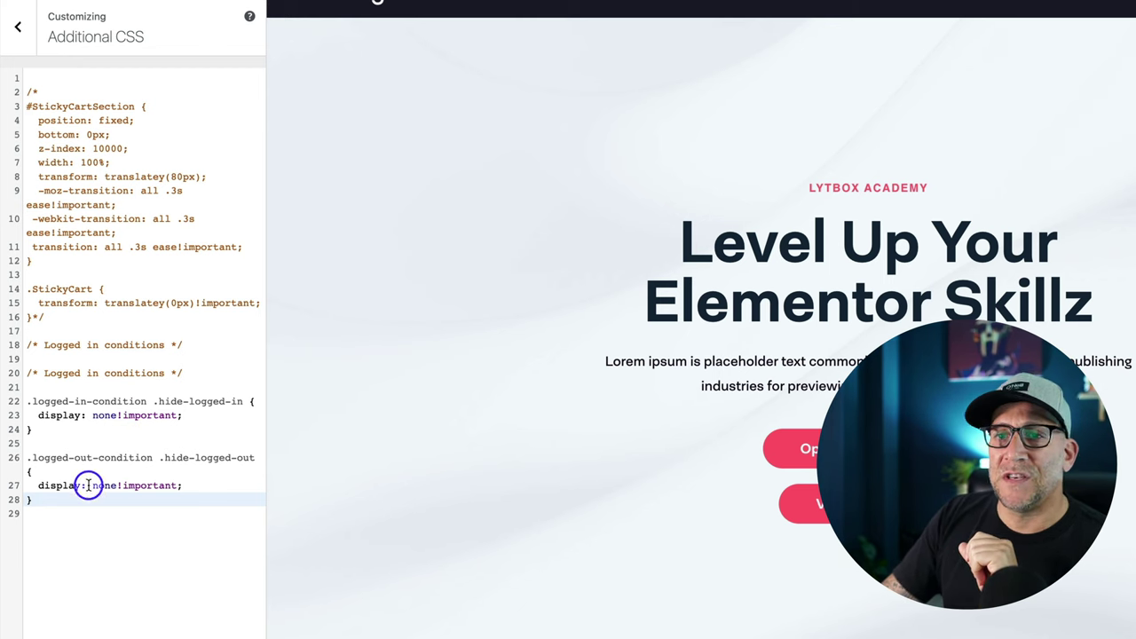
Review the pasted CSS rules, highlighting logged-in-condition, display: none!important, and the class names hide-logged-in and hide-logged-out
{"action": "left_click_drag", "start_coordinate": [26, 402], "coordinate": [61, 498]}
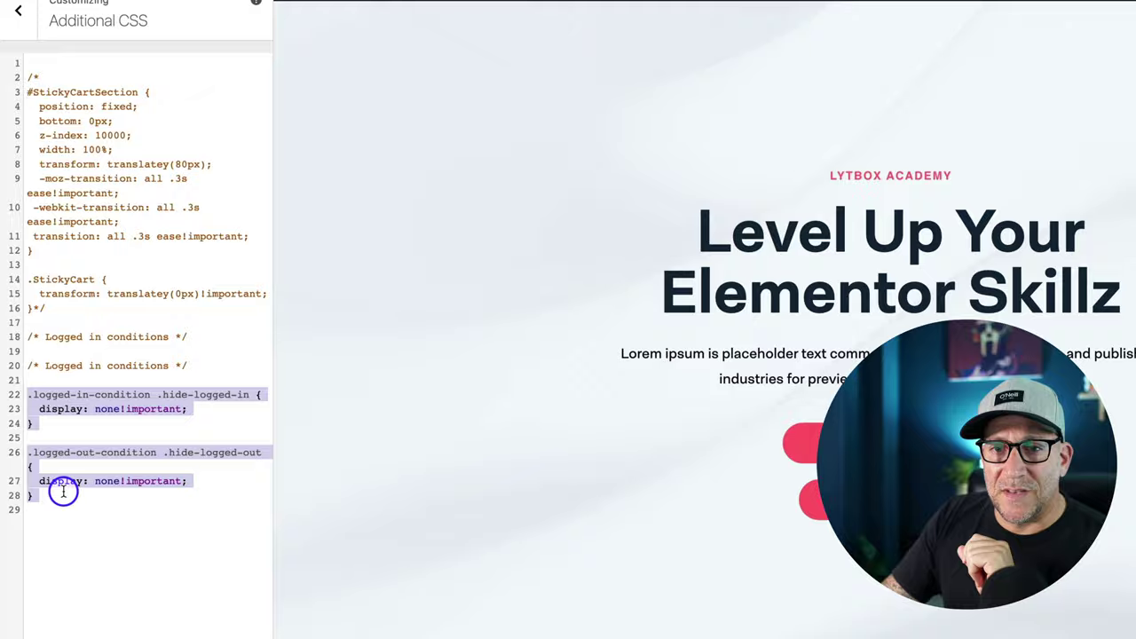
{"action": "left_click", "coordinate": [61, 507]}
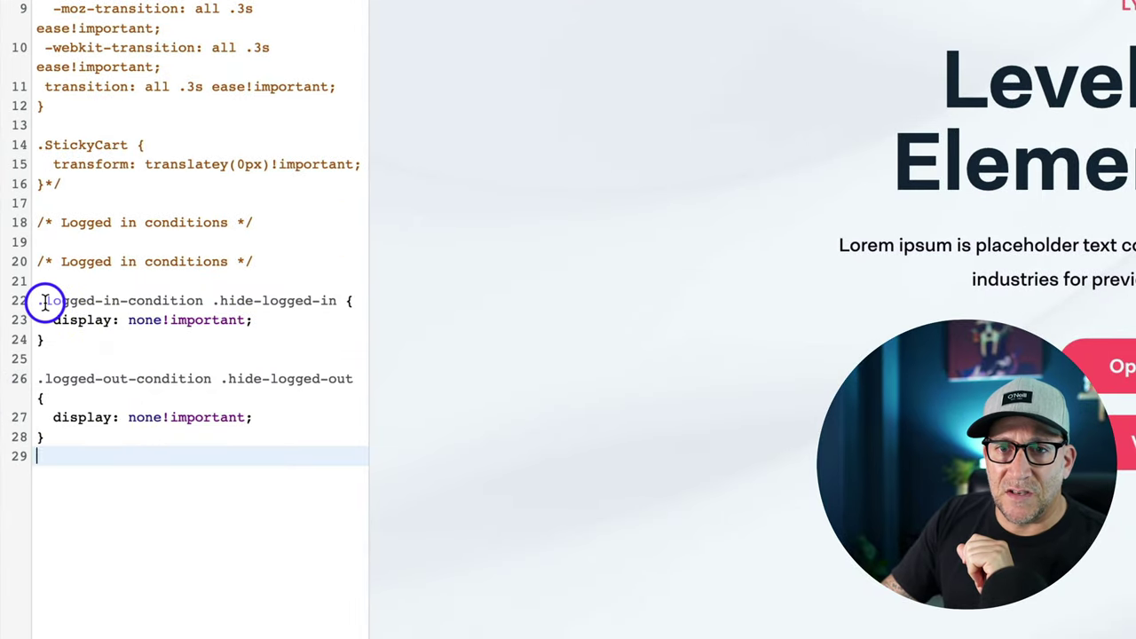
{"action": "left_click_drag", "start_coordinate": [47, 303], "coordinate": [203, 300]}
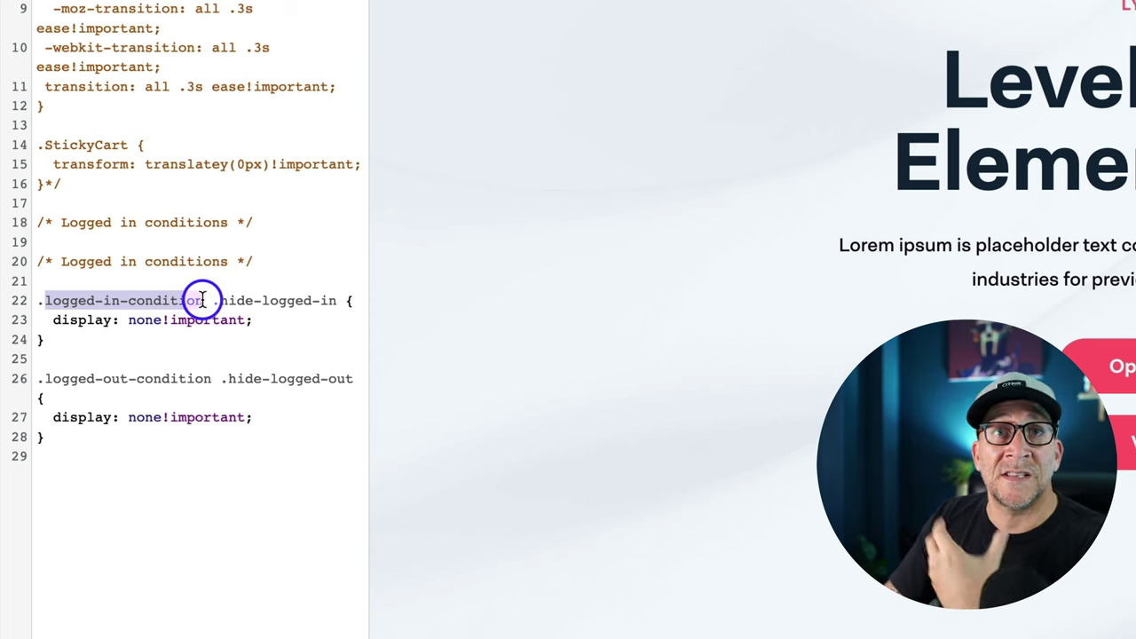
{"action": "left_click_drag", "start_coordinate": [49, 319], "coordinate": [256, 320]}
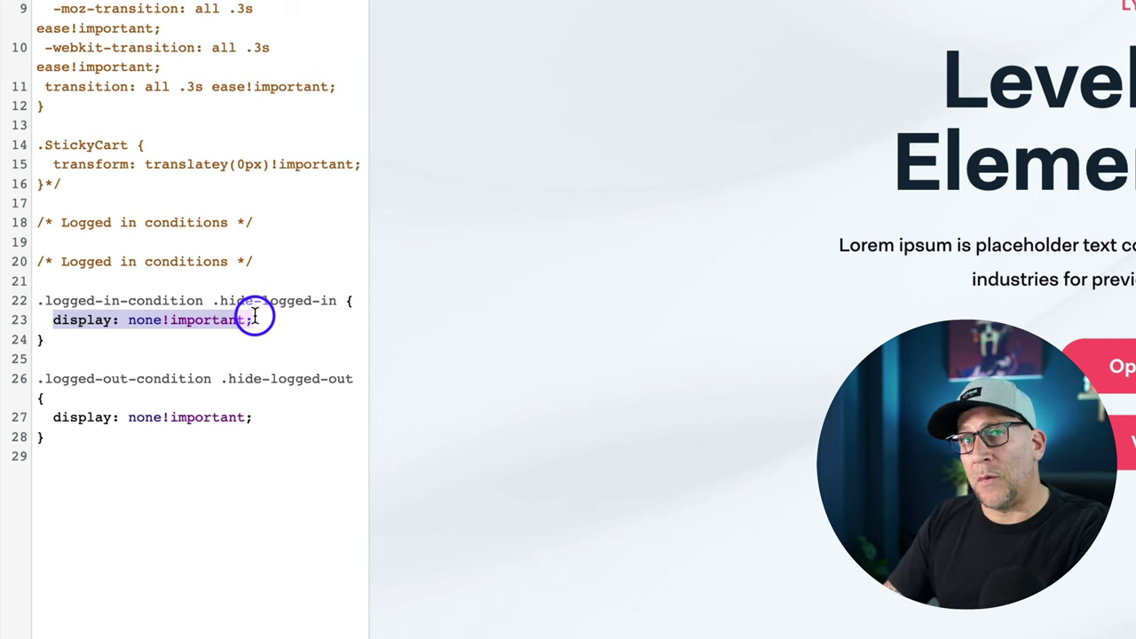
{"action": "left_click", "coordinate": [257, 317]}
{"action": "left_click", "coordinate": [218, 300]}
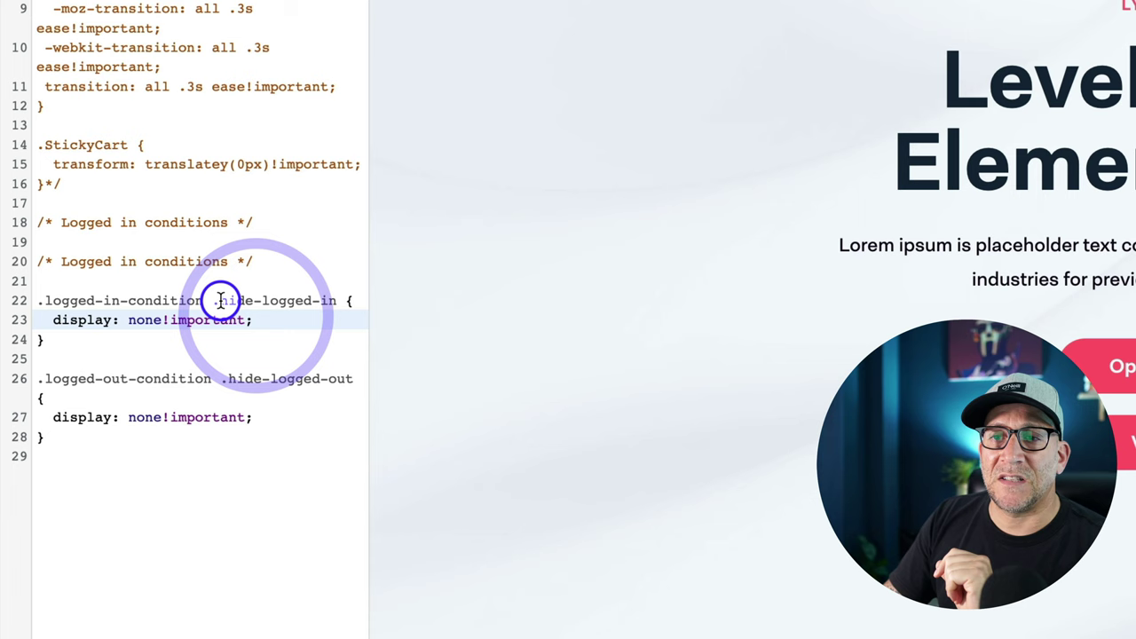
{"action": "left_click_drag", "start_coordinate": [220, 300], "coordinate": [338, 300]}
{"action": "left_click", "coordinate": [240, 385]}
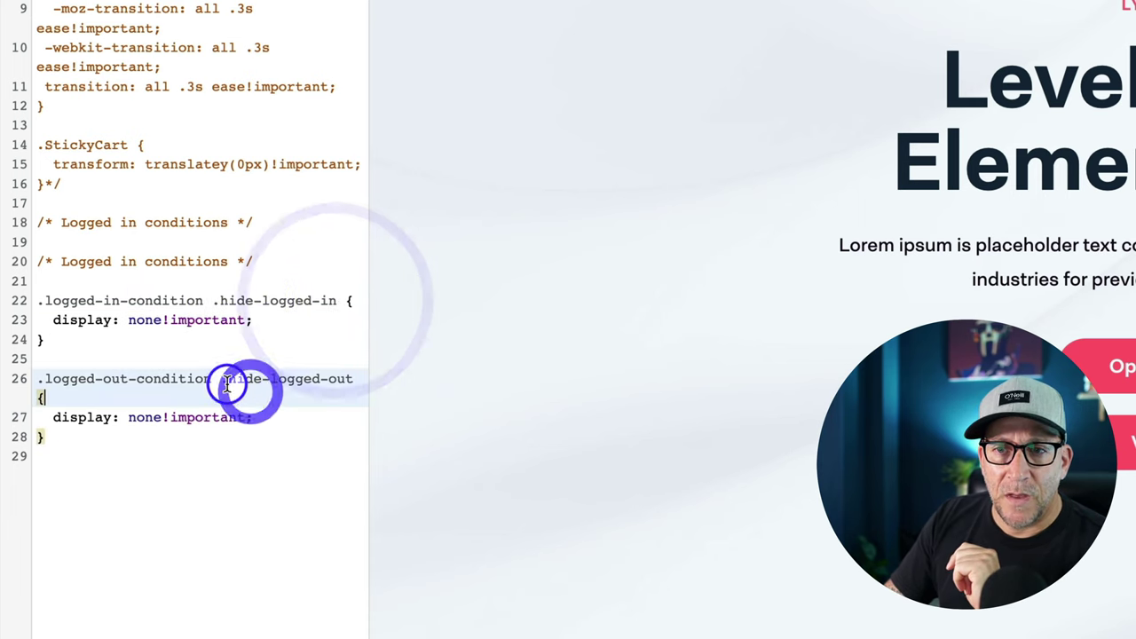
{"action": "left_click_drag", "start_coordinate": [228, 379], "coordinate": [350, 379]}
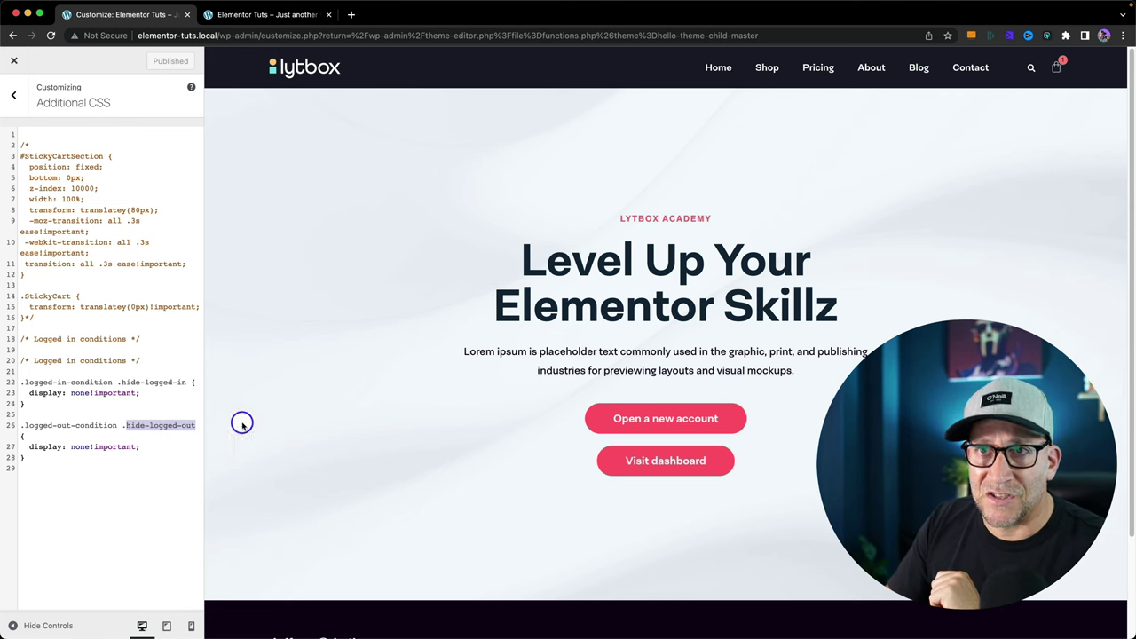
Open the site's homepage in Elementor and give the "Open a new account" button the CSS class hide-logged-in
{"action": "left_click", "coordinate": [267, 14]}
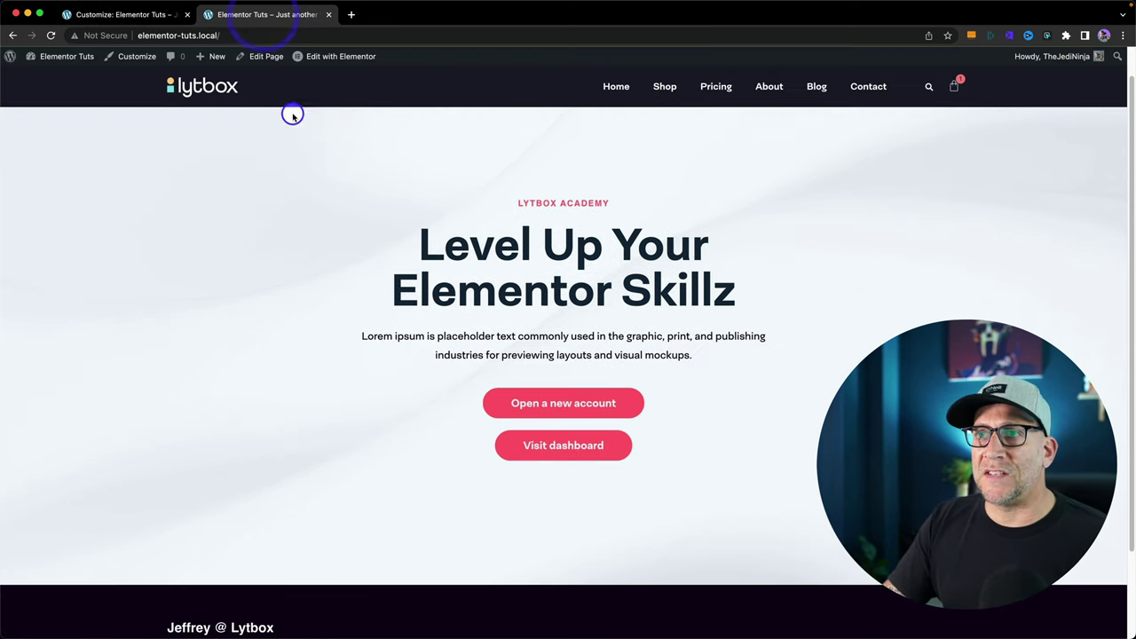
{"action": "left_click", "coordinate": [312, 56]}
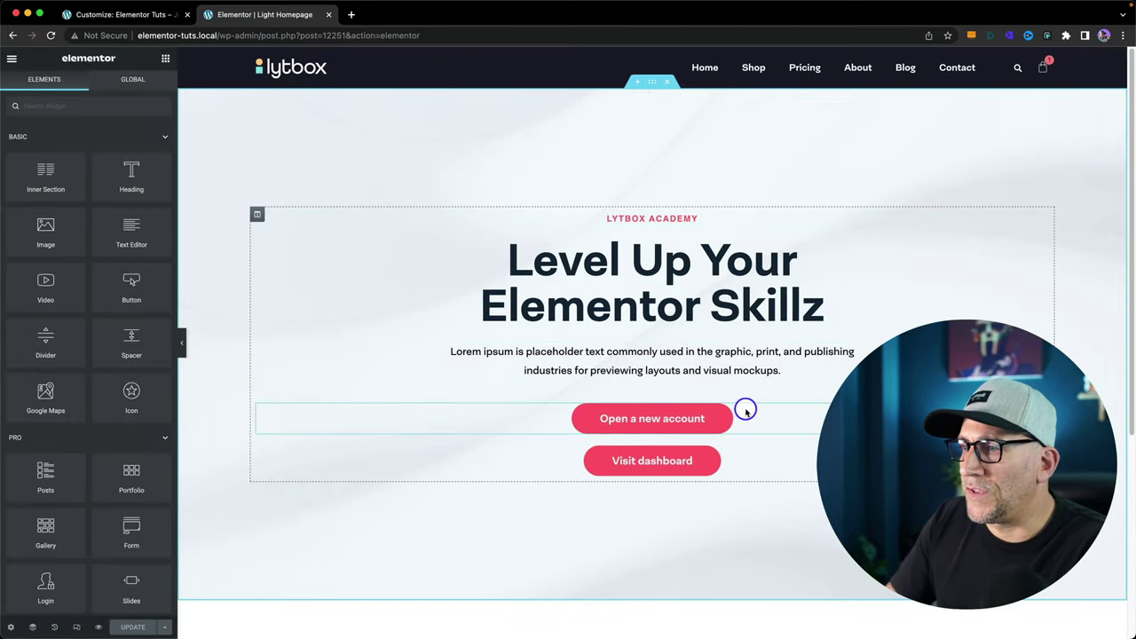
{"action": "left_click", "coordinate": [746, 410]}
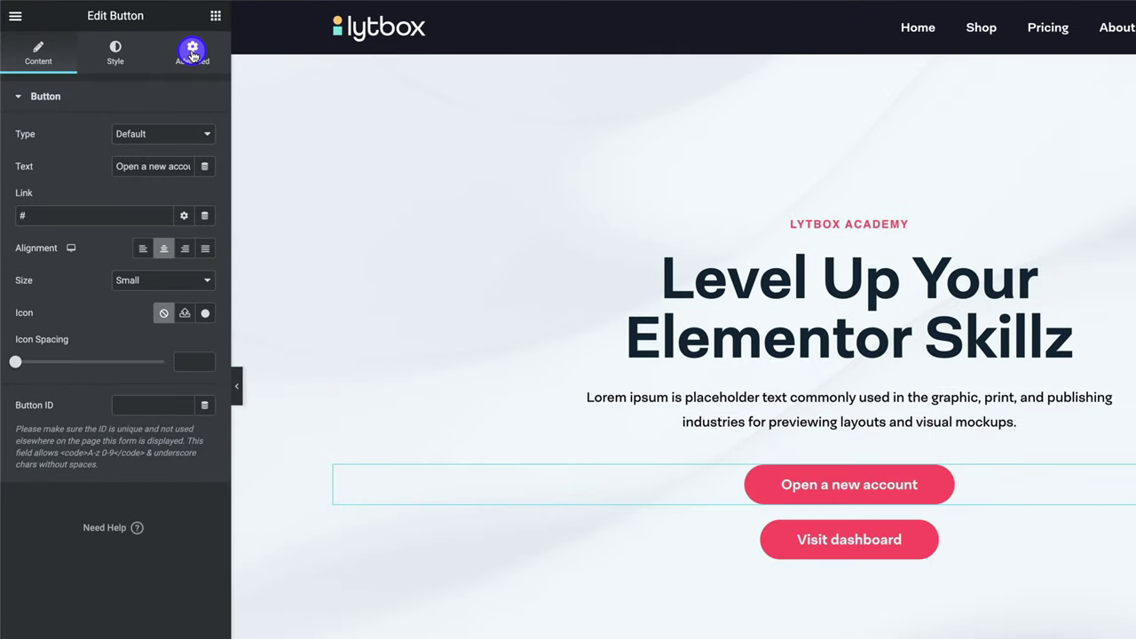
{"action": "left_click", "coordinate": [192, 54]}
{"action": "left_click", "coordinate": [130, 395]}
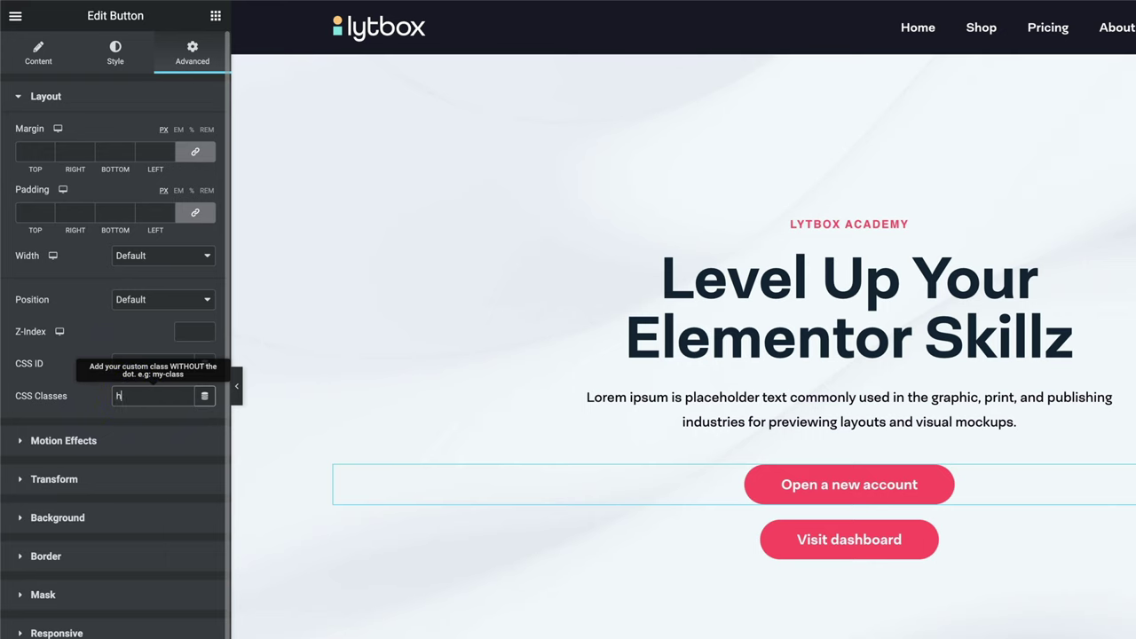
{"action": "type", "text": "hide-logged-in"}
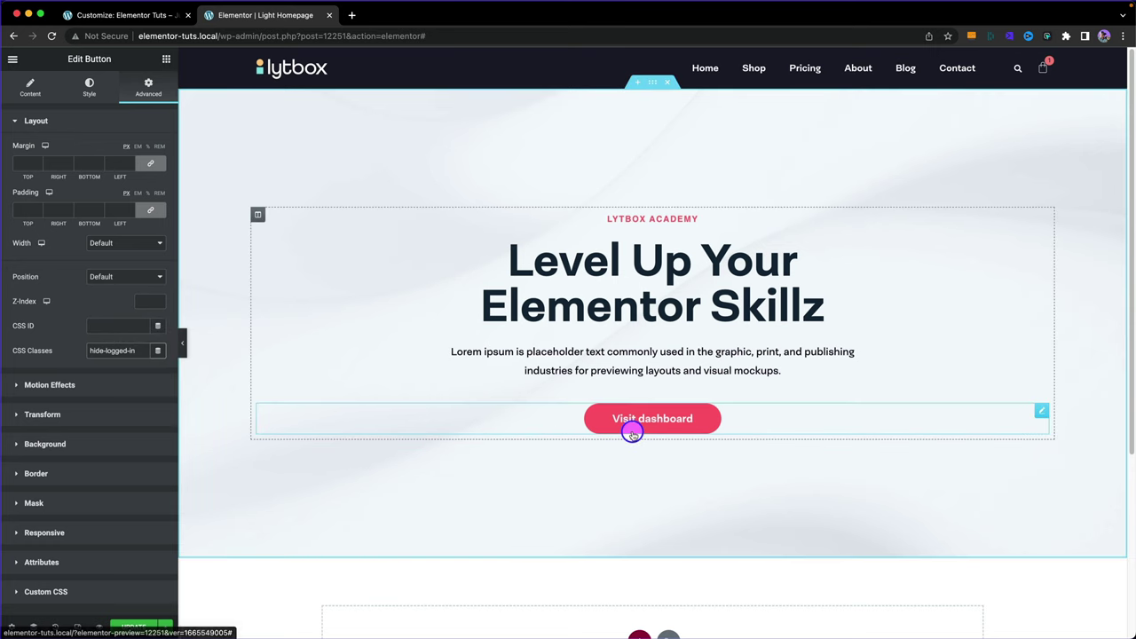
Open the Navigator and select the hidden "Open a new account" button in the element tree
{"action": "right_click", "coordinate": [756, 411]}
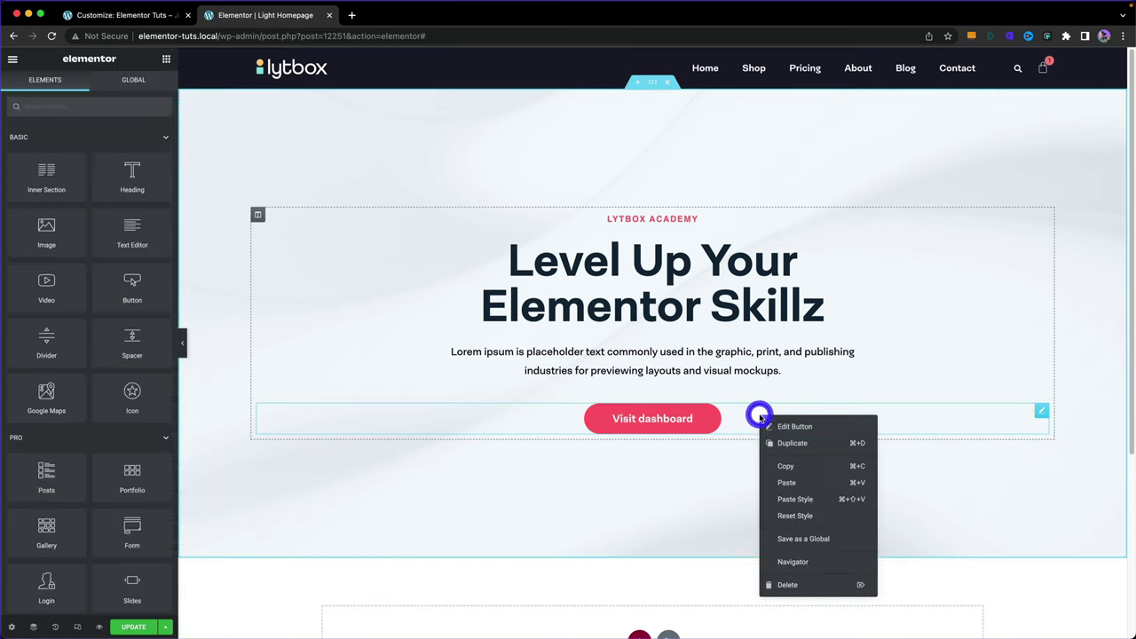
{"action": "left_click", "coordinate": [802, 561]}
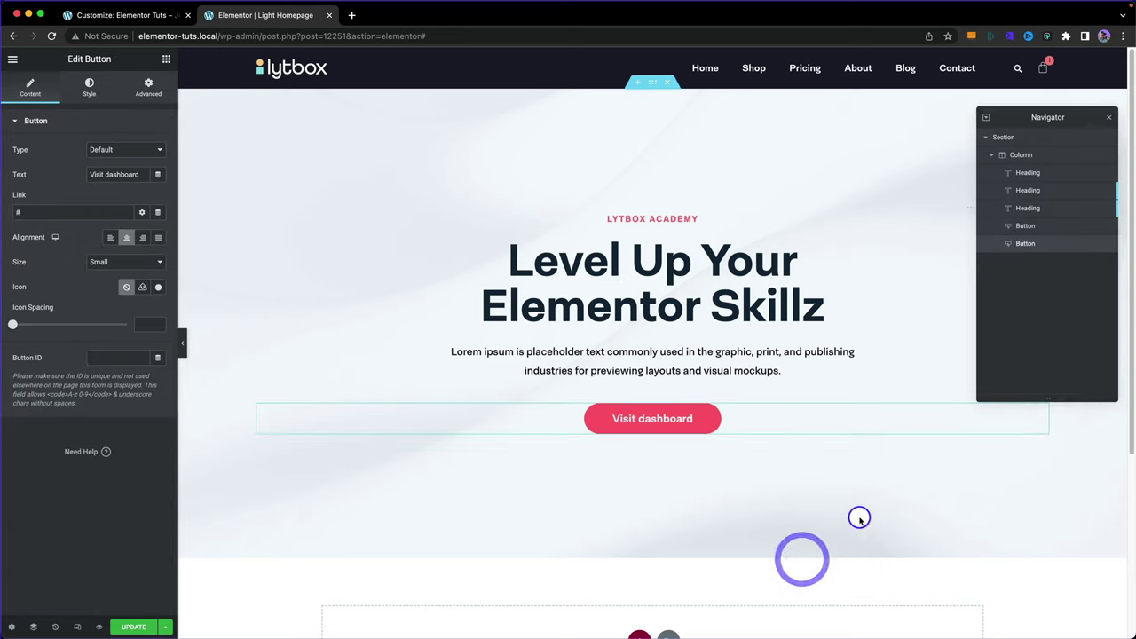
{"action": "left_click", "coordinate": [1023, 227]}
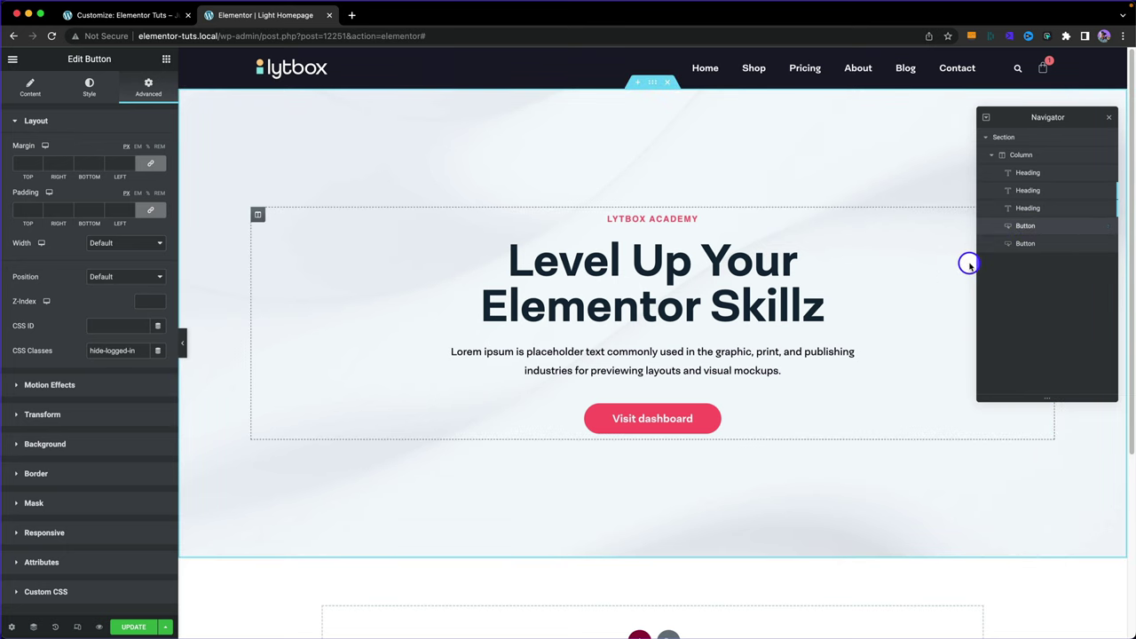
Give the "Visit dashboard" button the CSS class hide-logged-out and preview the updated homepage
{"action": "left_click", "coordinate": [1038, 245]}
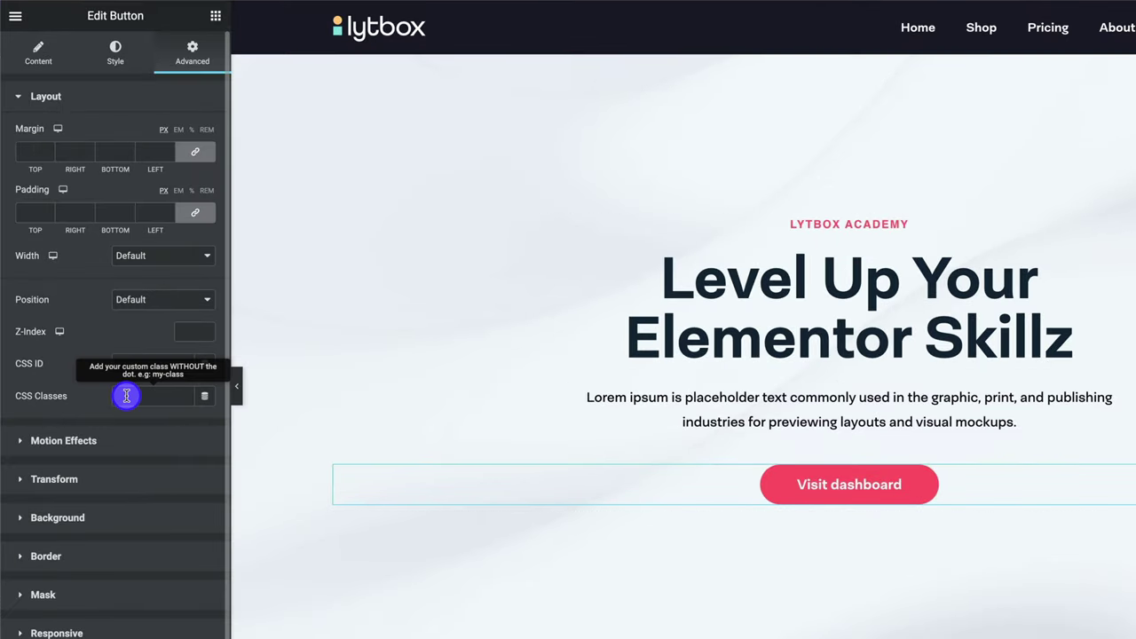
{"action": "left_click", "coordinate": [127, 396]}
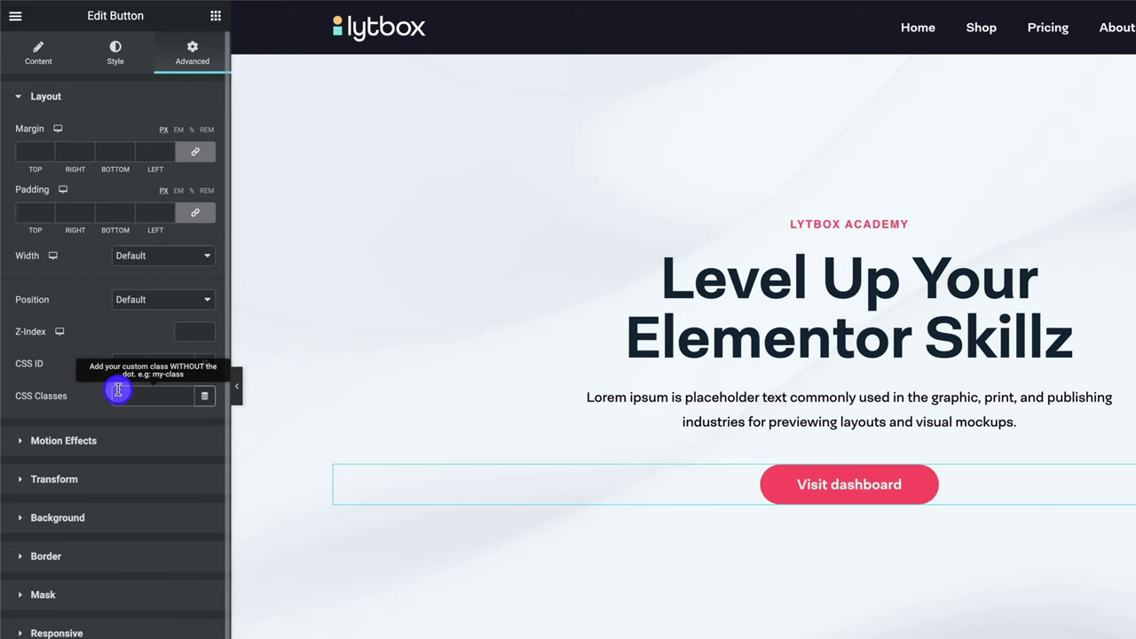
{"action": "type", "text": "hide-logged-out"}
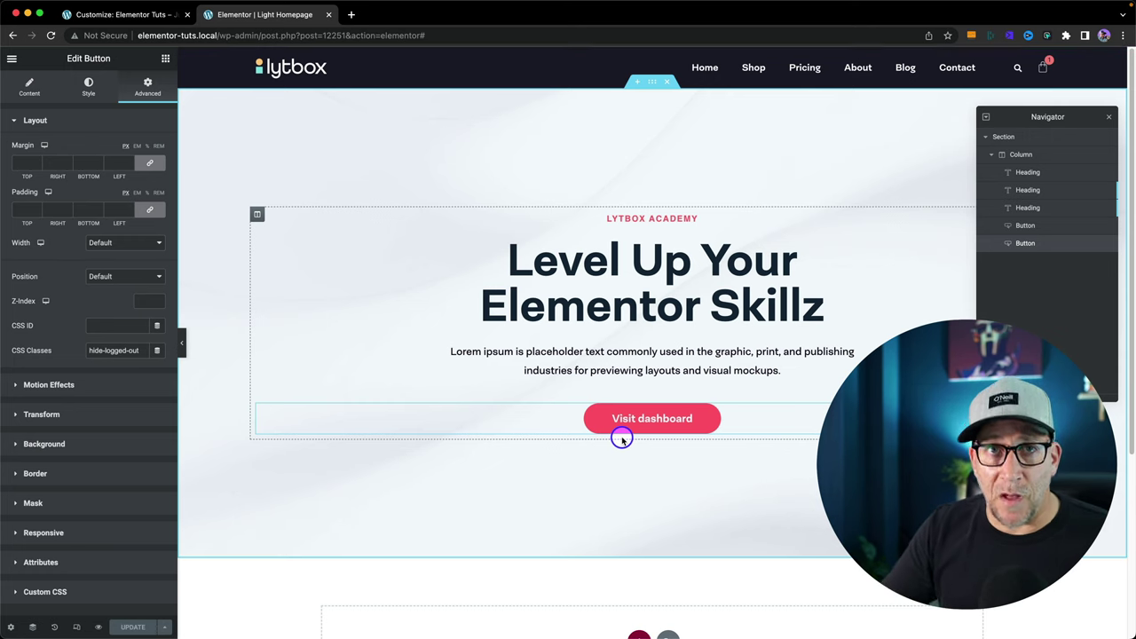
{"action": "left_click", "coordinate": [115, 632]}
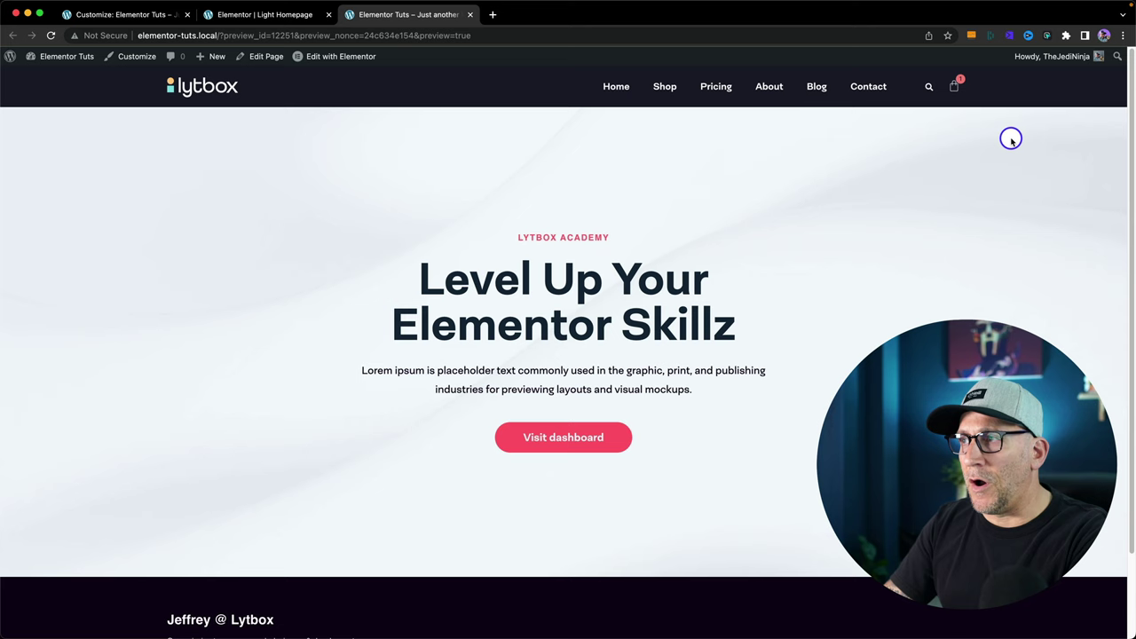
Log out of WordPress from the previewed page and go to the Elementor Tuts site as a logged-out visitor
{"action": "mouse_move", "coordinate": [1079, 56]}
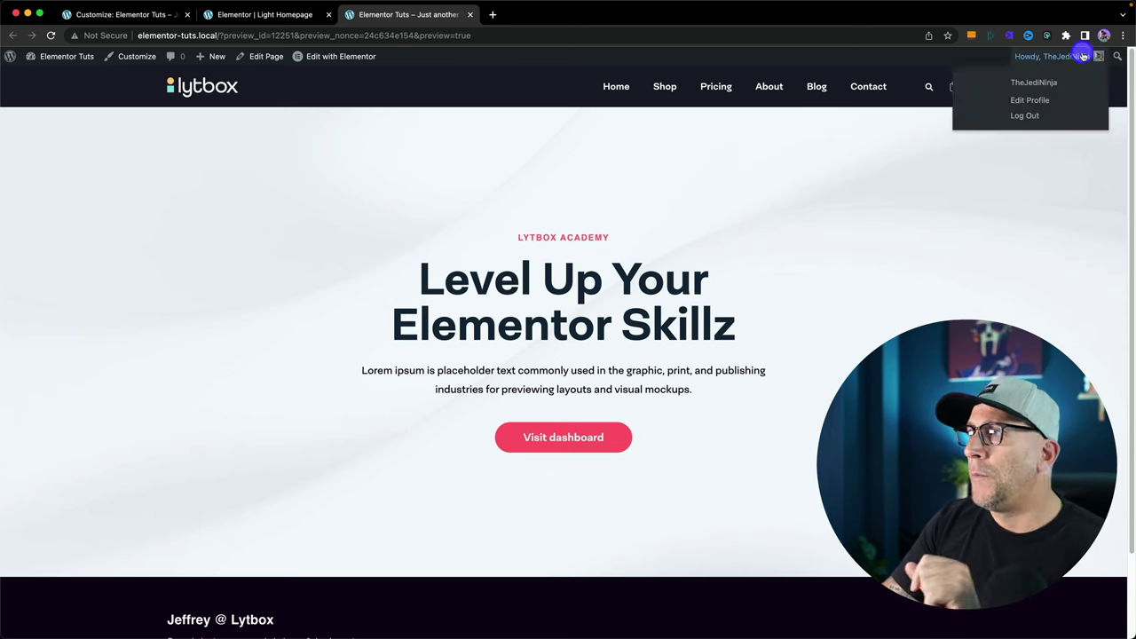
{"action": "left_click", "coordinate": [1027, 116]}
{"action": "left_click", "coordinate": [518, 398]}
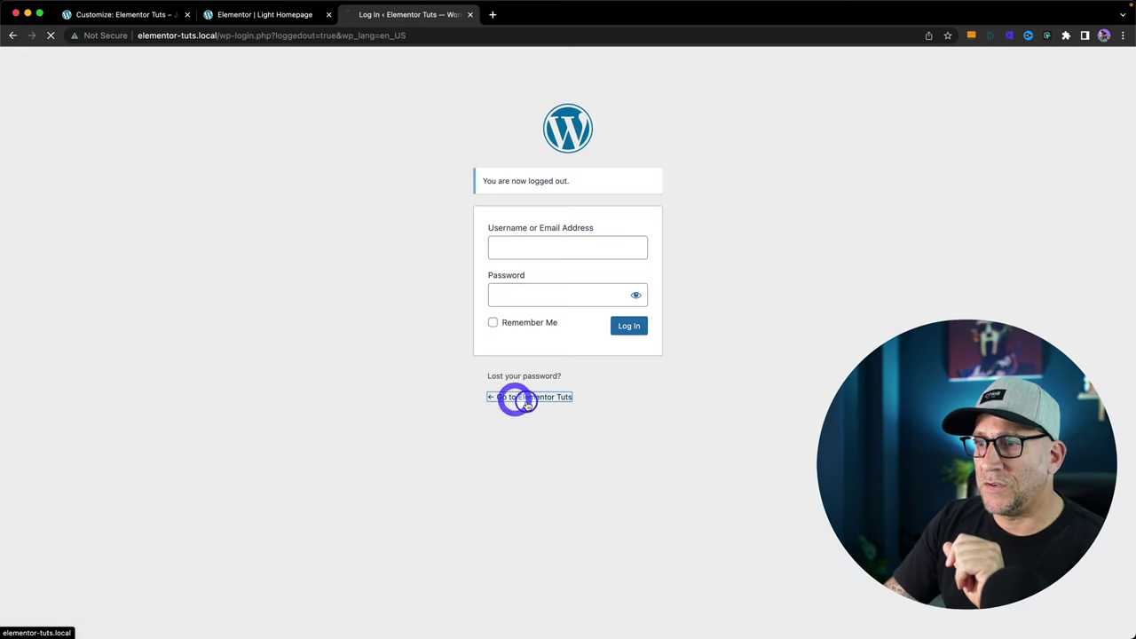